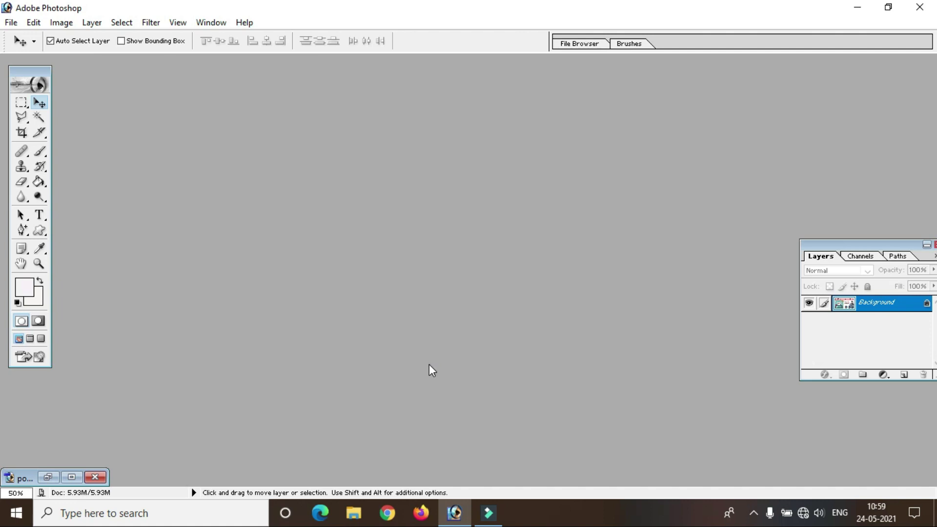
Create a white 1920 x 1080 HDTV 1080i document named 'YT THUMBNAL' at 300 ppi
key(ctrl+n)
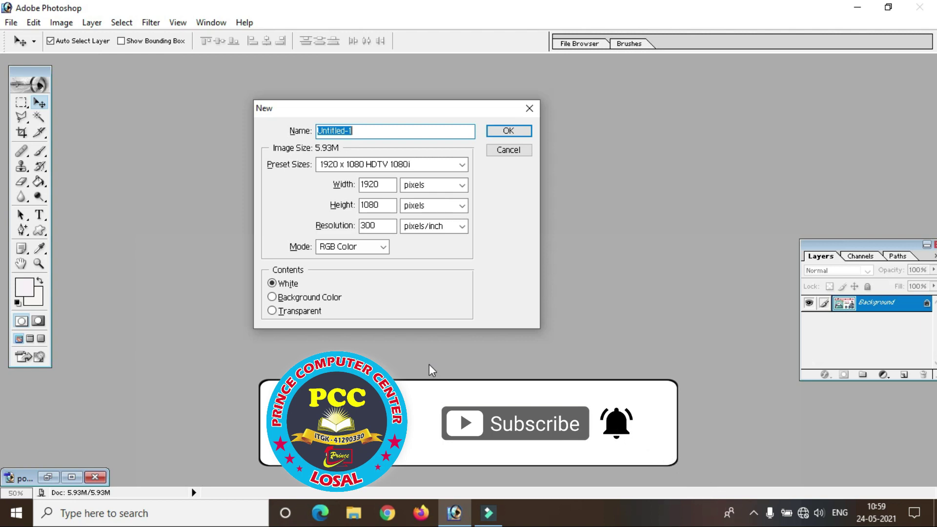
text(YT )
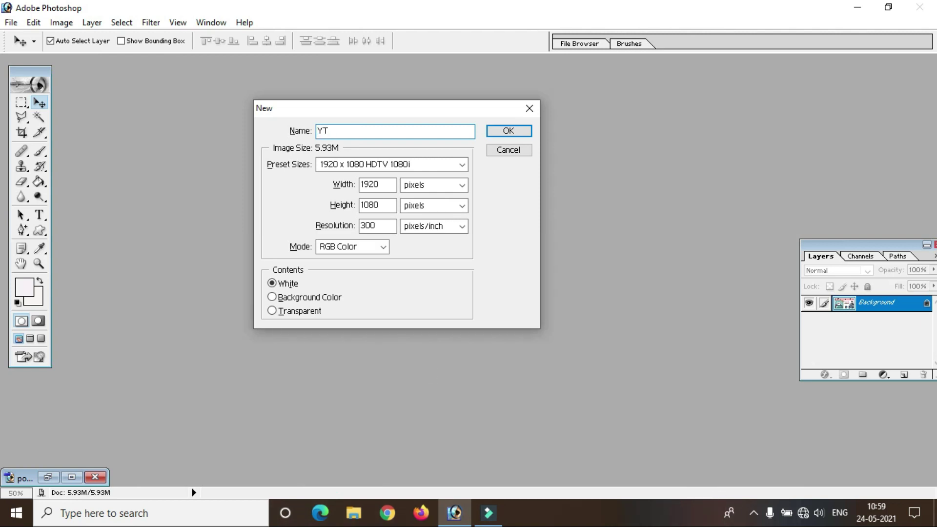
text(THUMBNAL)
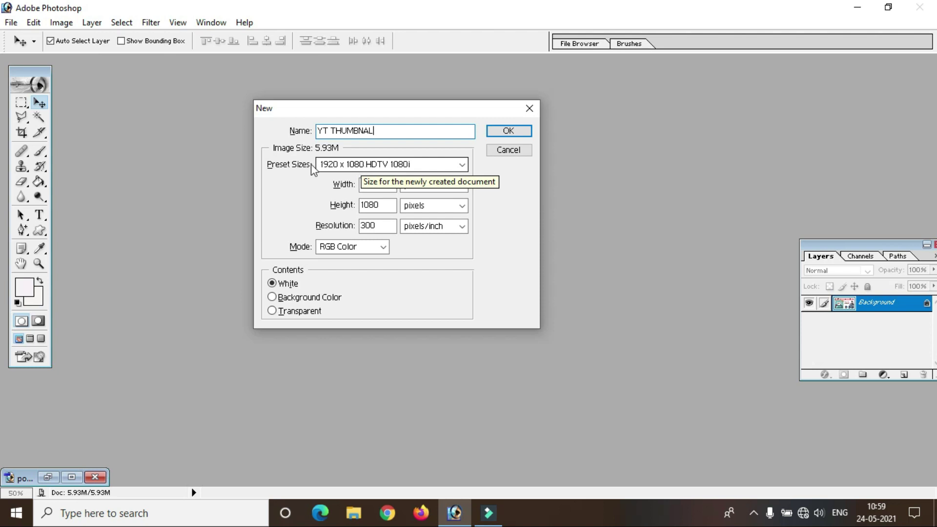
click(357, 166)
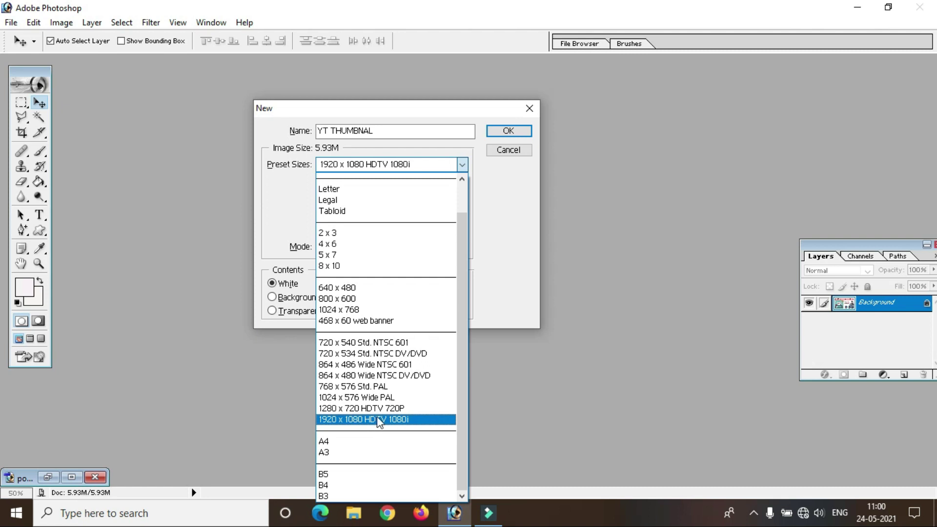
click(379, 421)
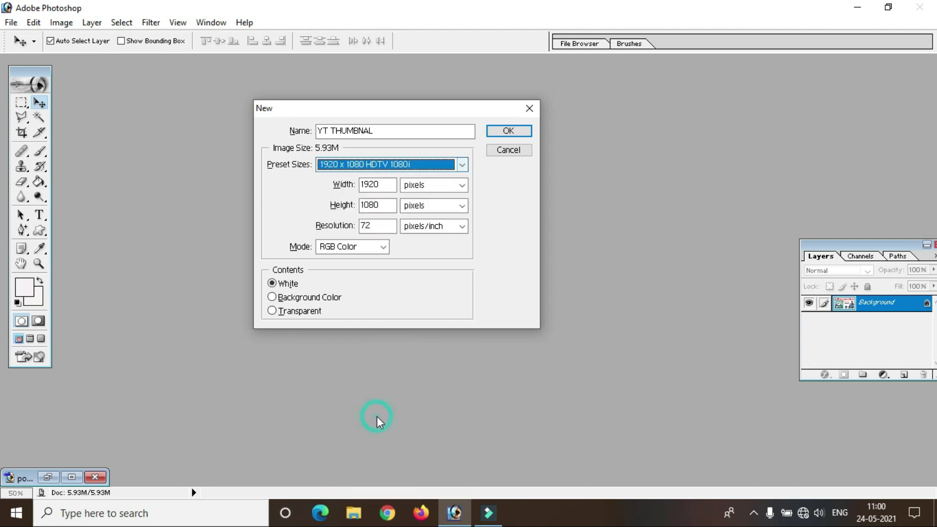
click(382, 226)
key(BackSpace)
key(BackSpace)
text(300)
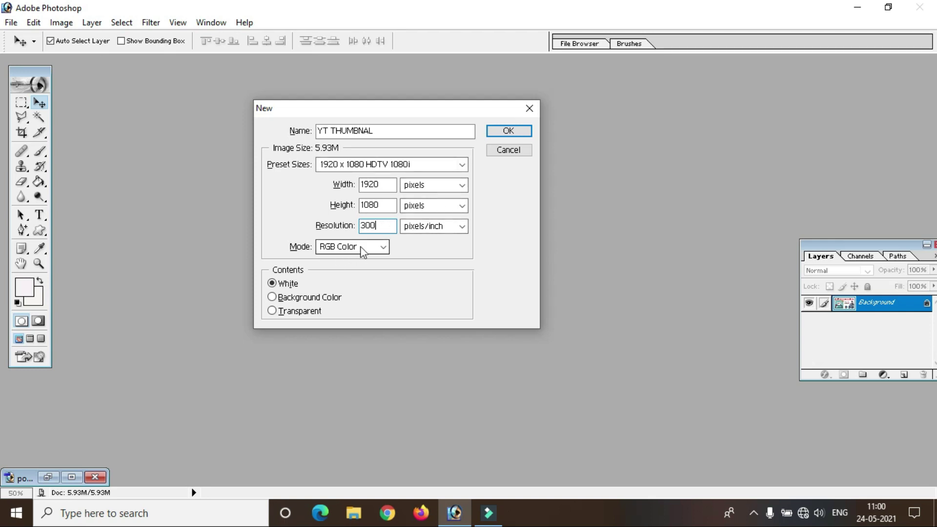
click(509, 131)
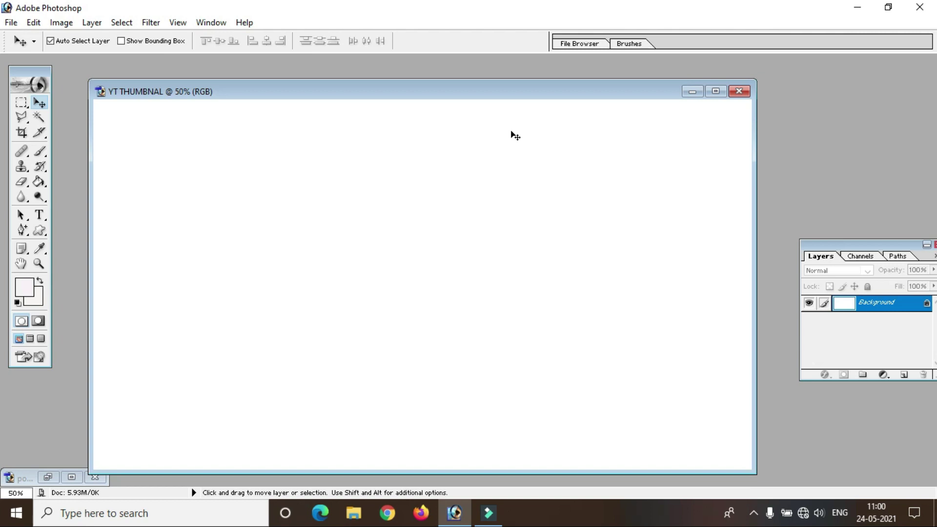
click(716, 92)
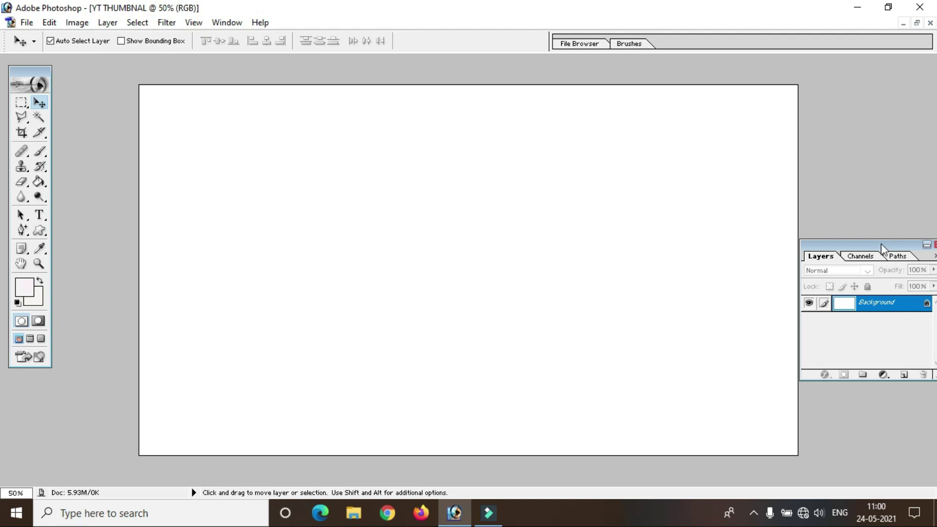
Move the Layers panel up, add an empty Layer 1, and select the whole canvas
drag(876, 244, 868, 183)
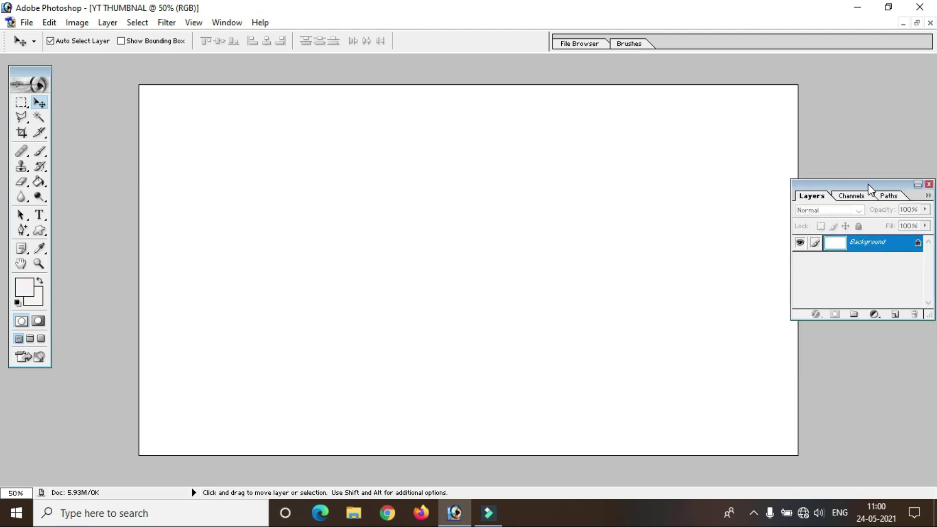
click(895, 315)
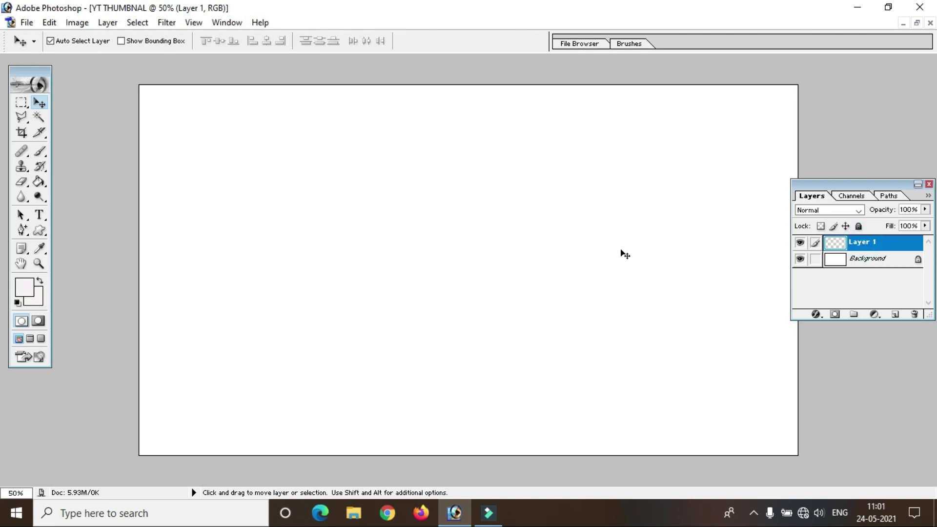
key(ctrl+a)
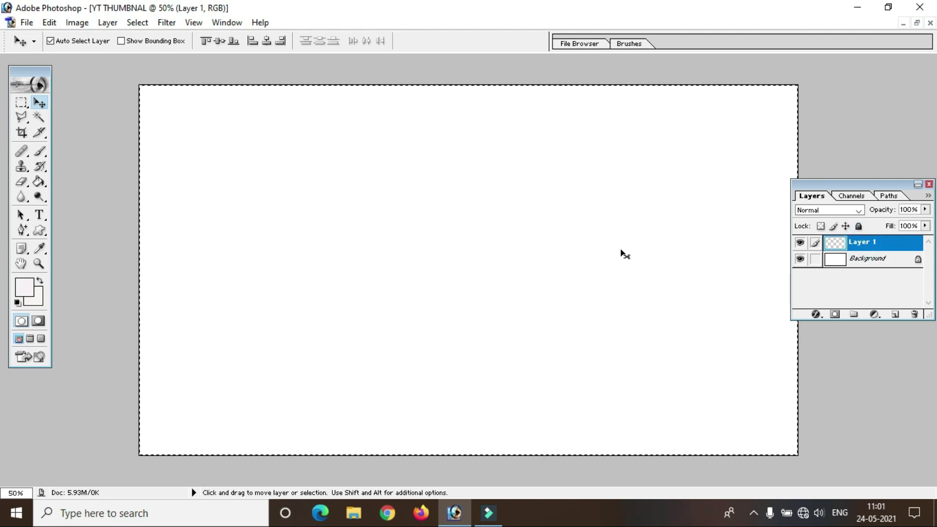
Turn the full-canvas selection into a 25-pixel border band with Select > Modify > Border
click(137, 23)
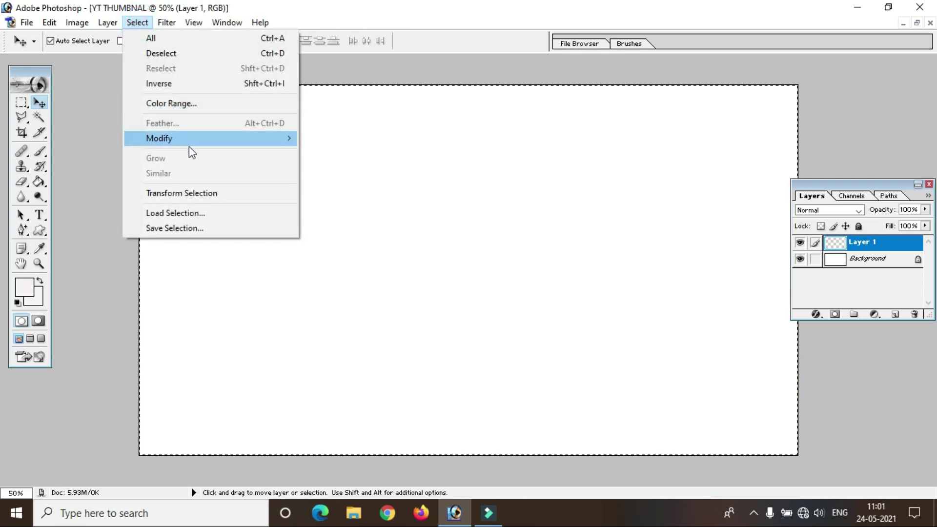
mouse_move(159, 139)
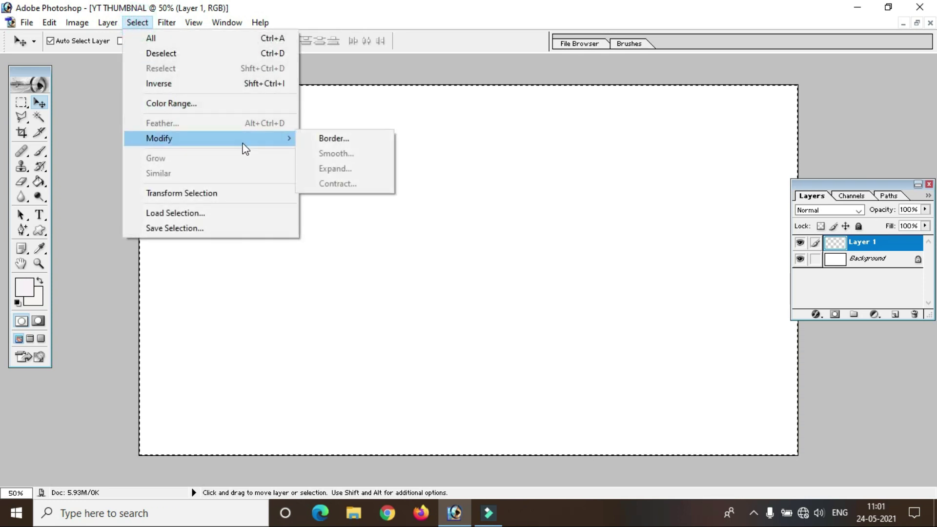
click(334, 139)
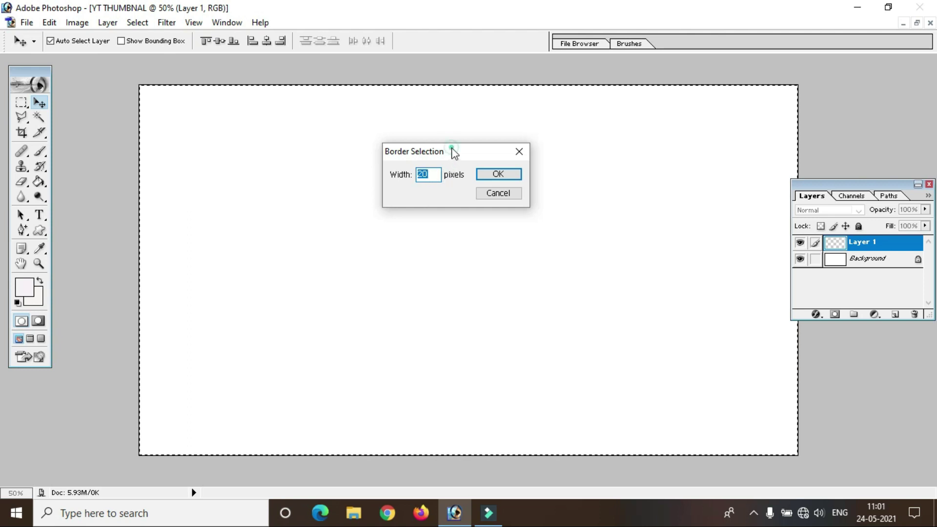
drag(451, 149, 447, 148)
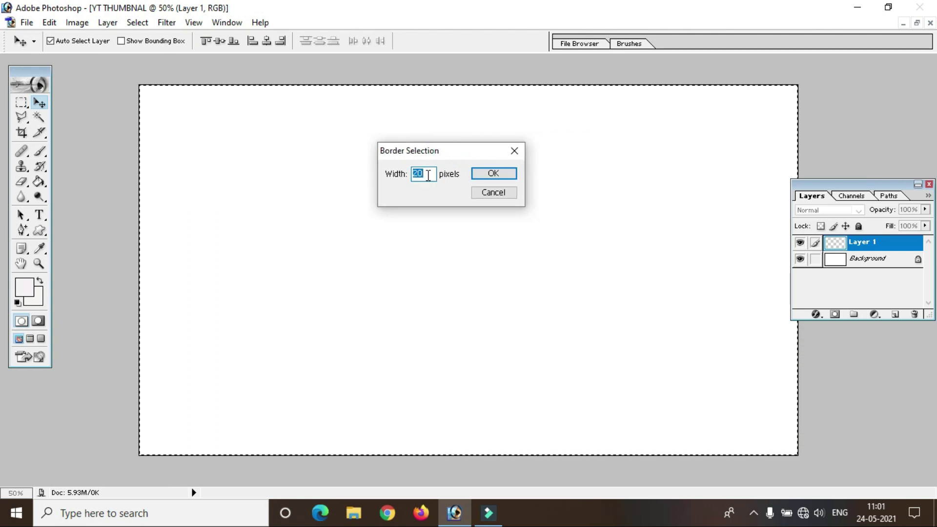
text(25)
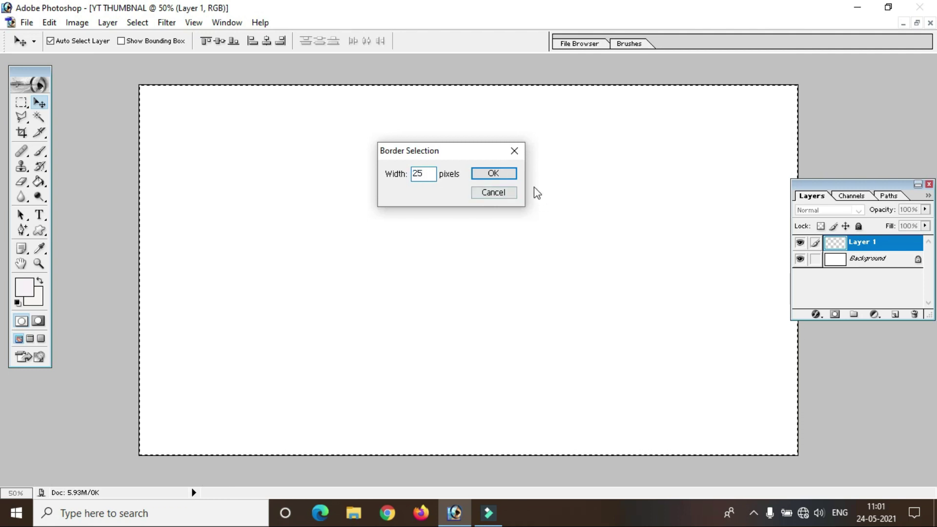
click(512, 174)
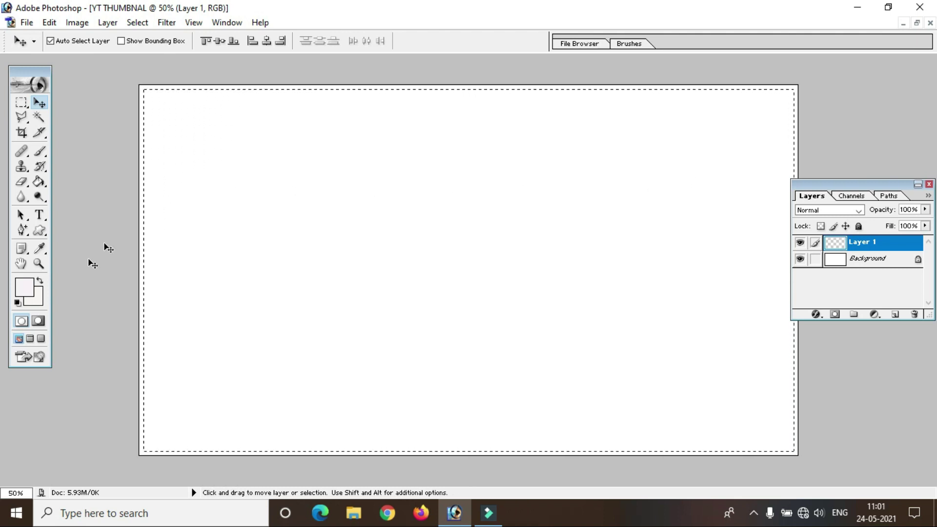
Fill the 25-pixel border band with purple A902EC on Layer 1 and deselect
click(26, 293)
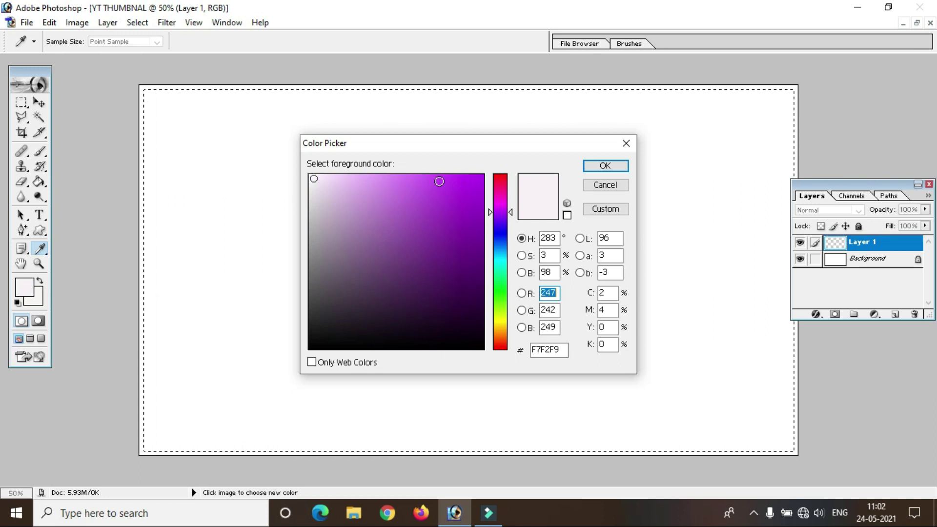
drag(458, 177, 472, 177)
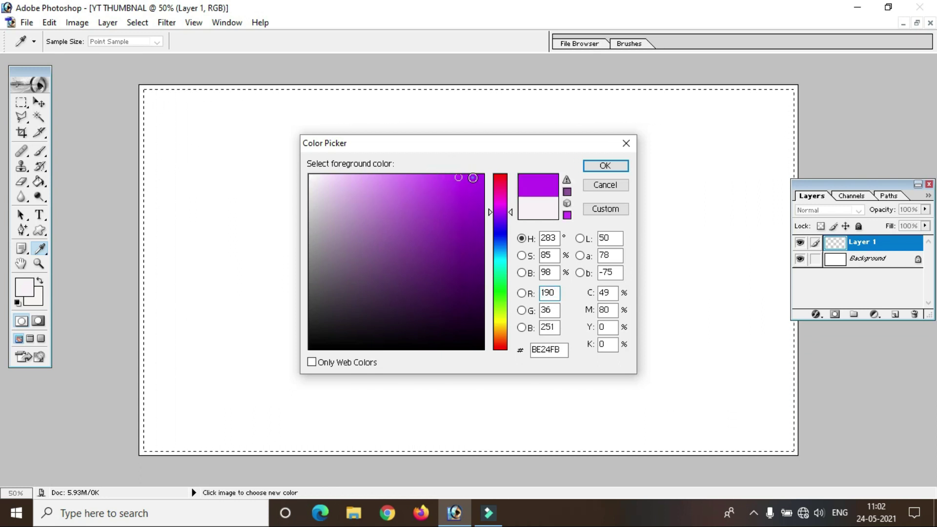
click(483, 186)
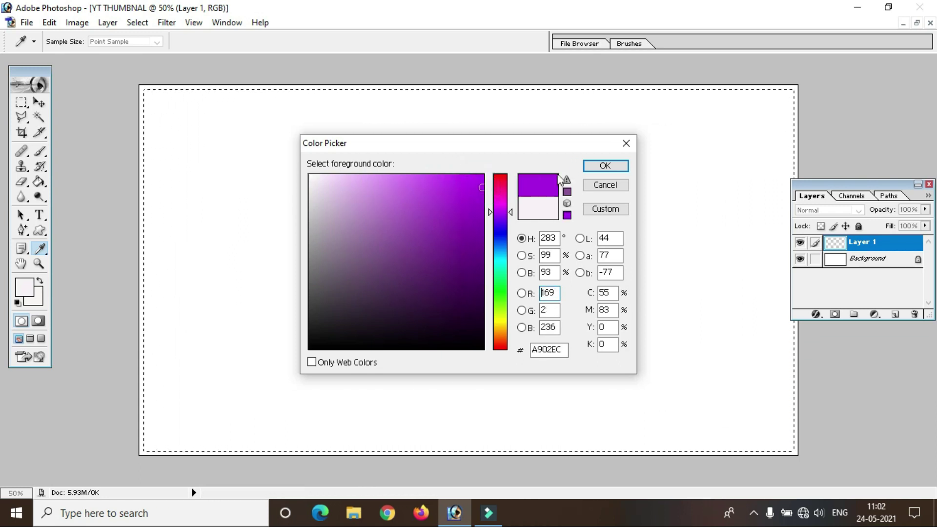
click(592, 168)
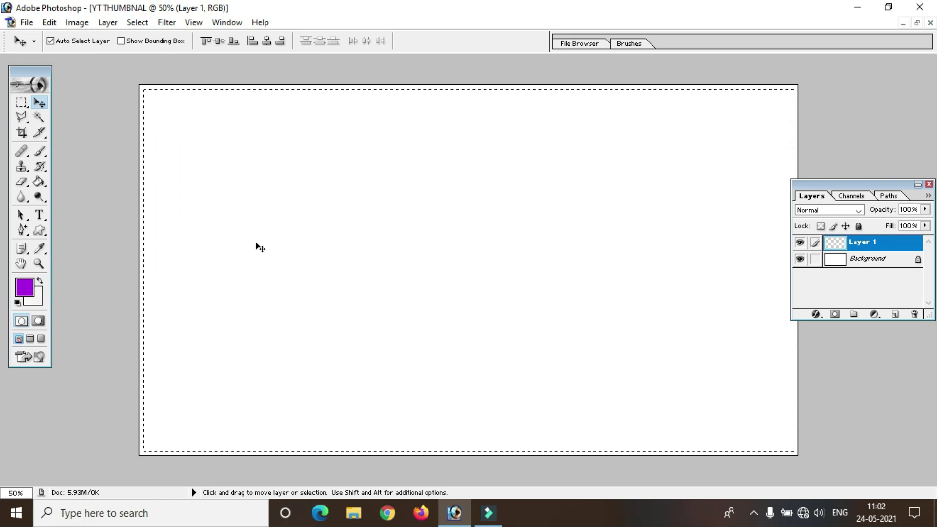
key(alt)
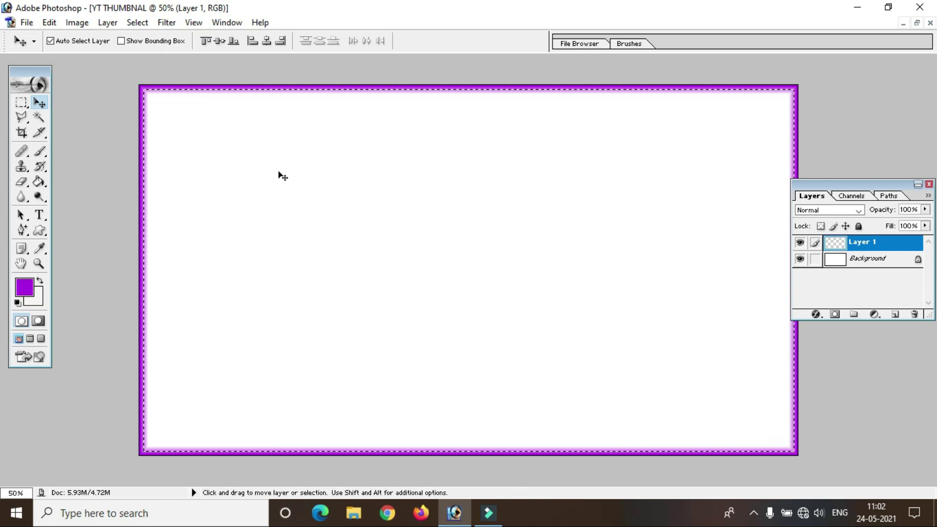
key(ctrl+d)
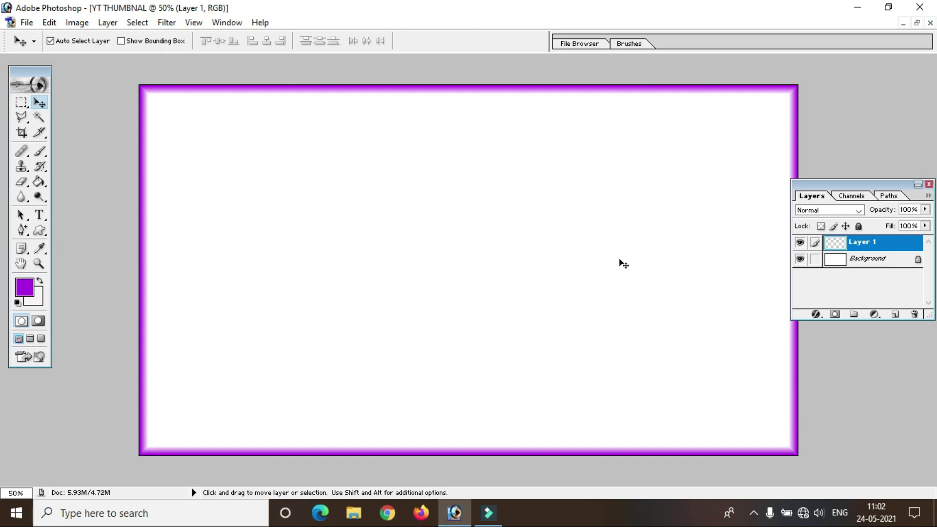
click(894, 316)
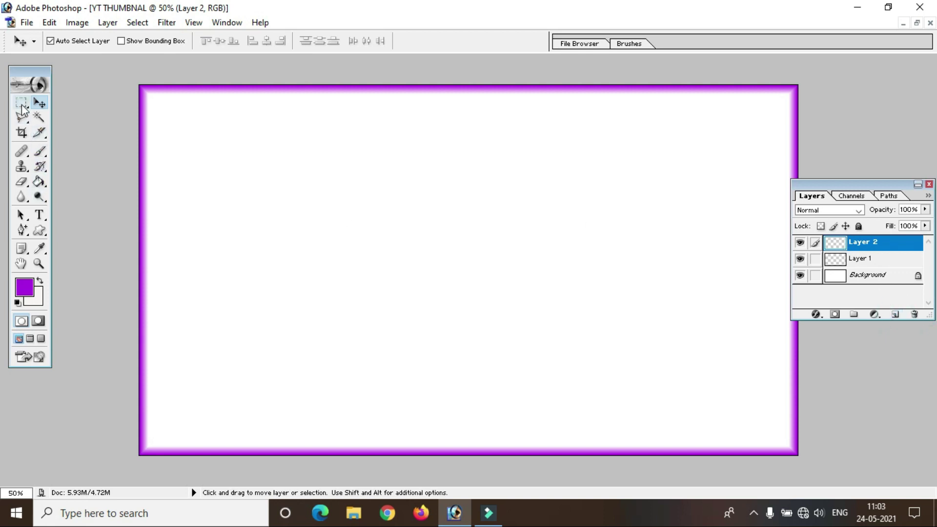
Draw a rectangular selection across the full width of the canvas top
click(21, 103)
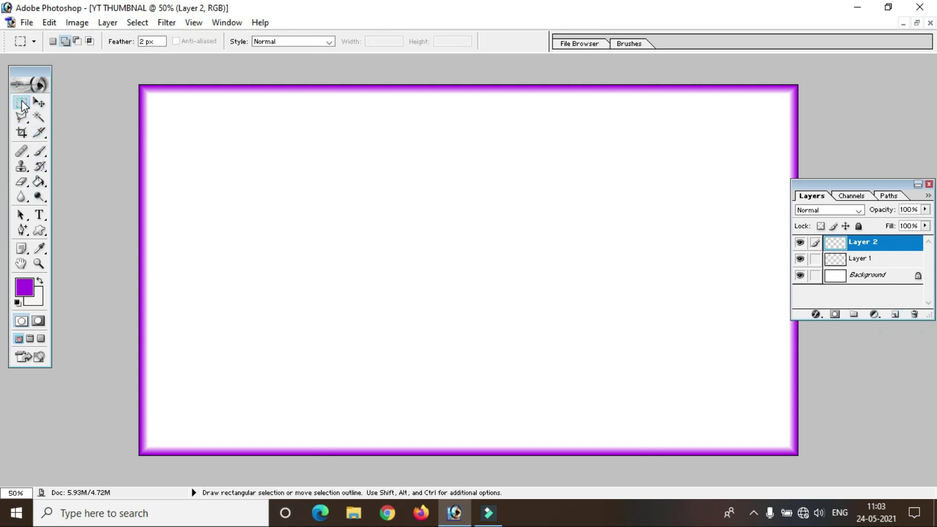
click(80, 102)
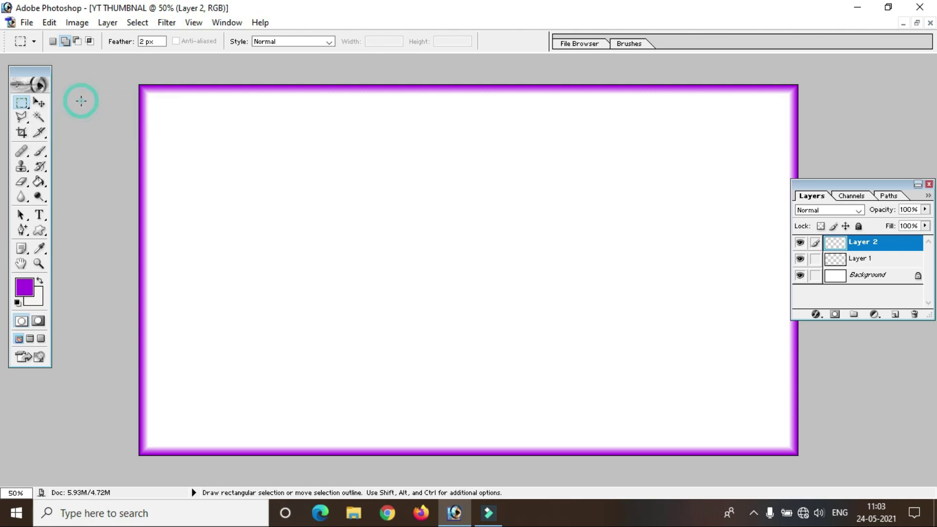
drag(120, 76, 273, 159)
drag(515, 171, 803, 171)
drag(803, 171, 805, 173)
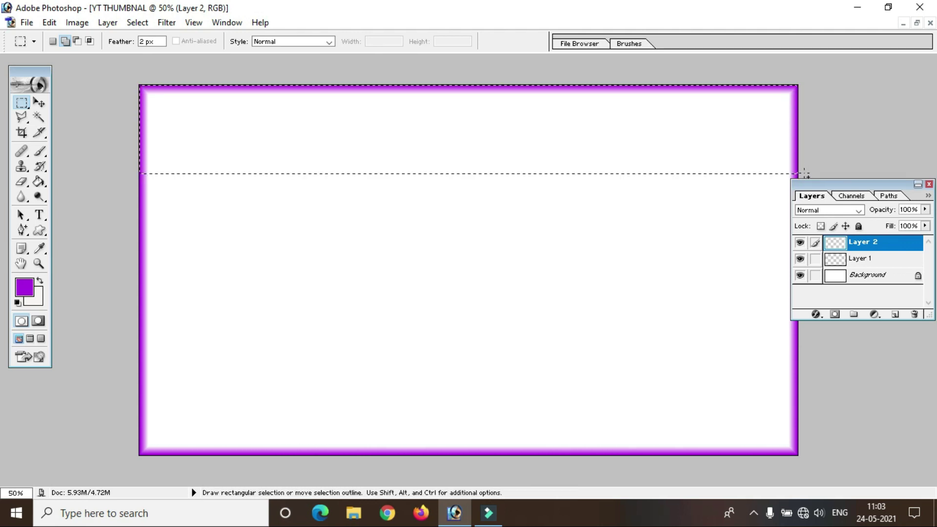
Fill the top band selection with a lighter purple
key(i)
click(24, 286)
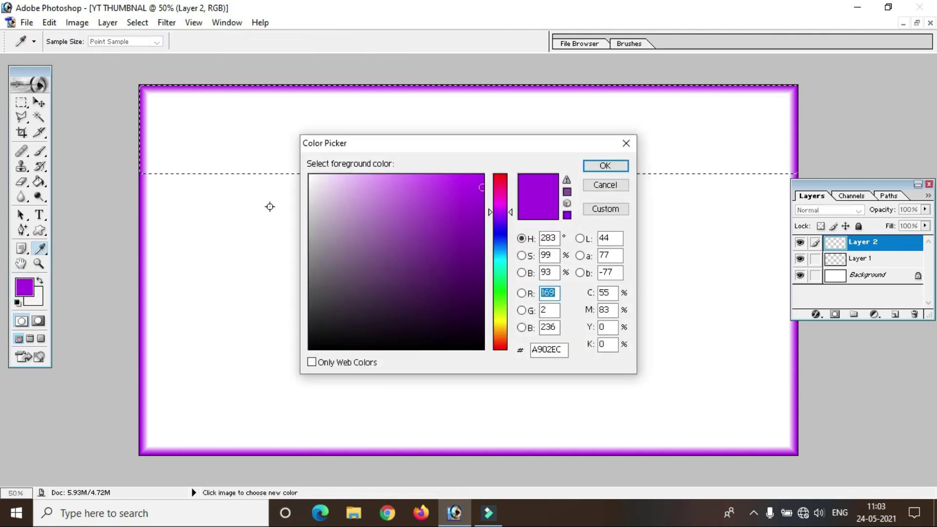
click(368, 182)
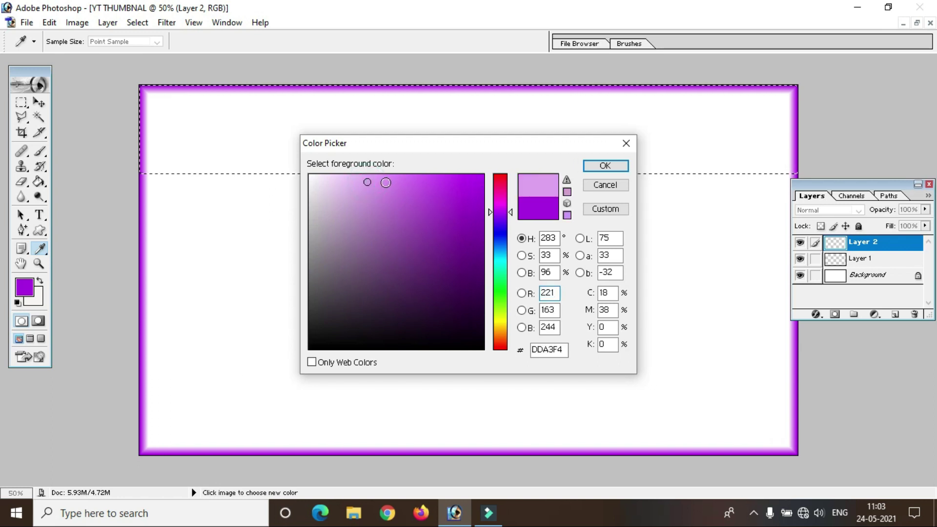
click(386, 182)
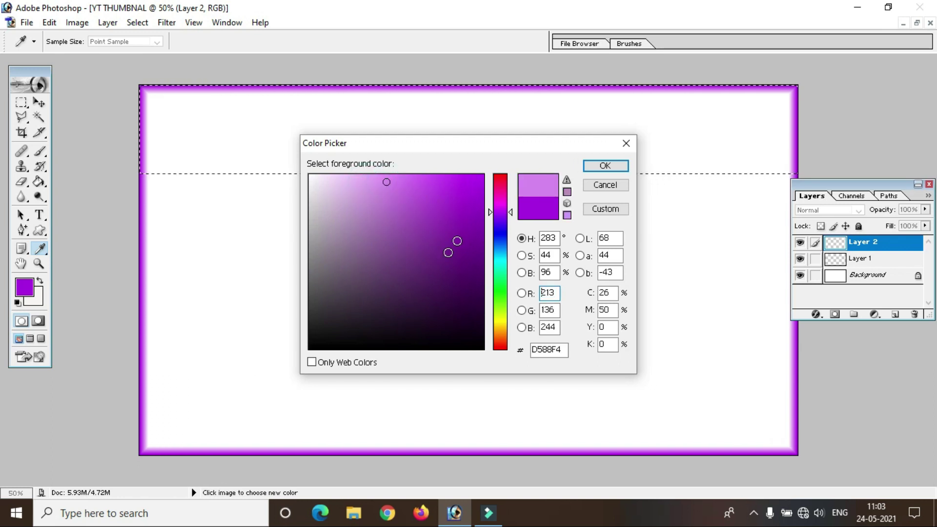
click(422, 274)
click(385, 193)
click(381, 179)
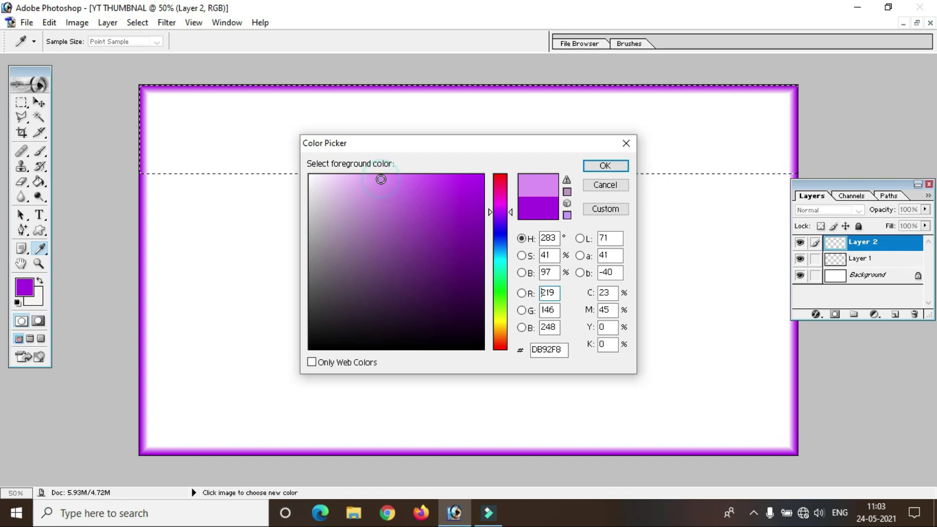
key(Return)
key(m)
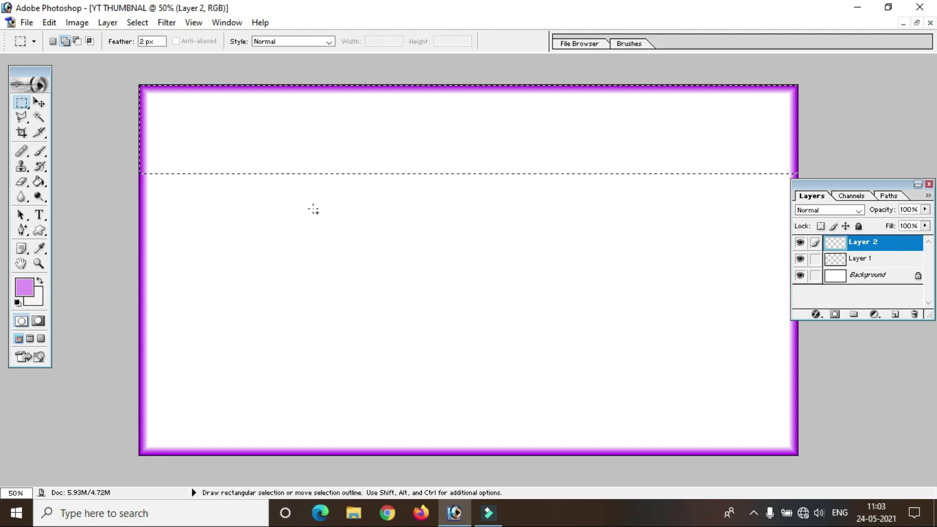
key(alt)
key(alt+BackSpace)
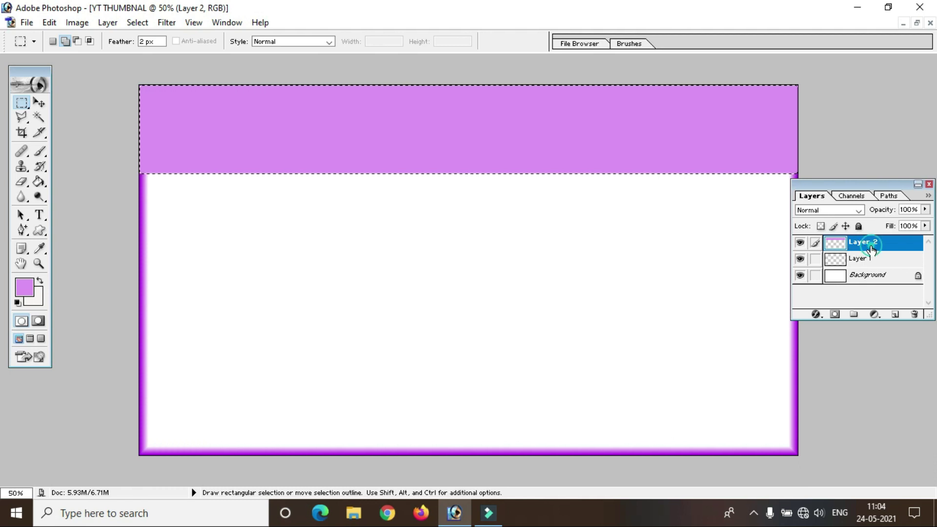
Move the banner layer below the border layer and clear the selection
key(ctrl)
key(shift)
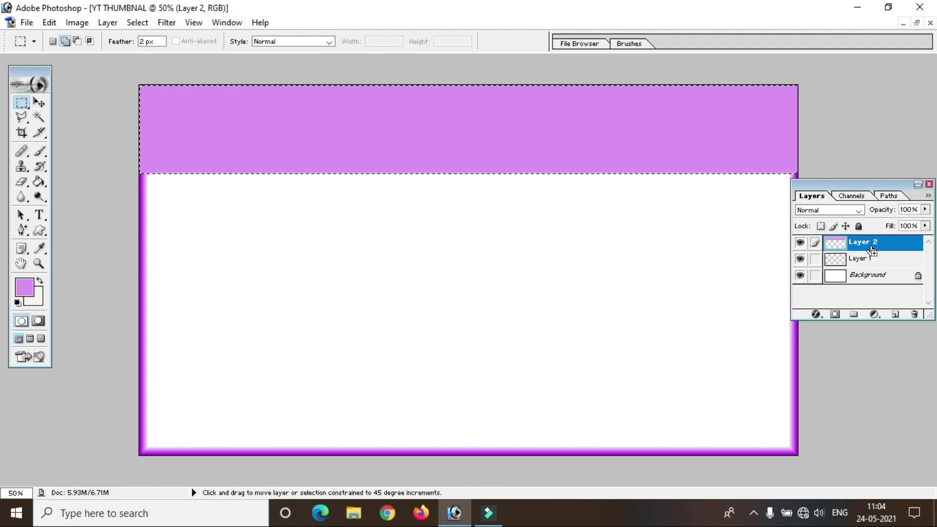
key(ctrl+shift+bracketleft)
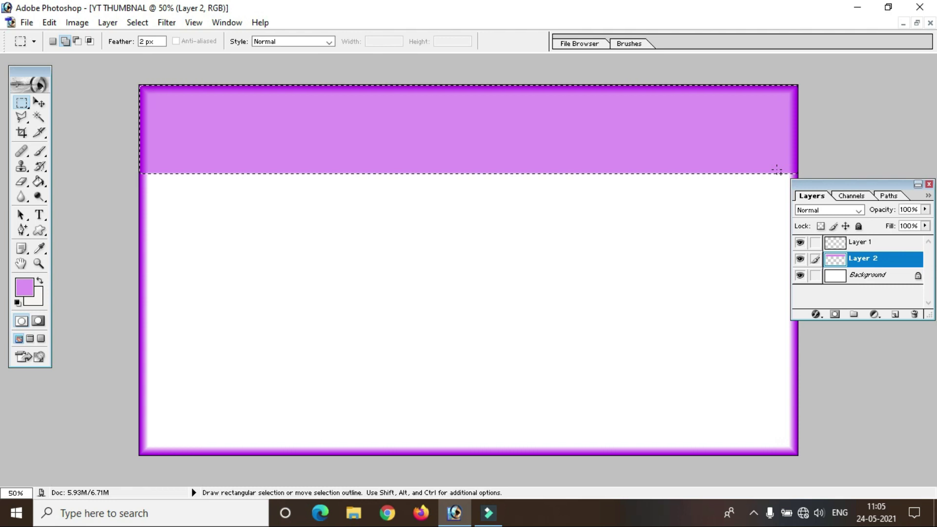
key(ctrl)
key(ctrl+d)
click(39, 216)
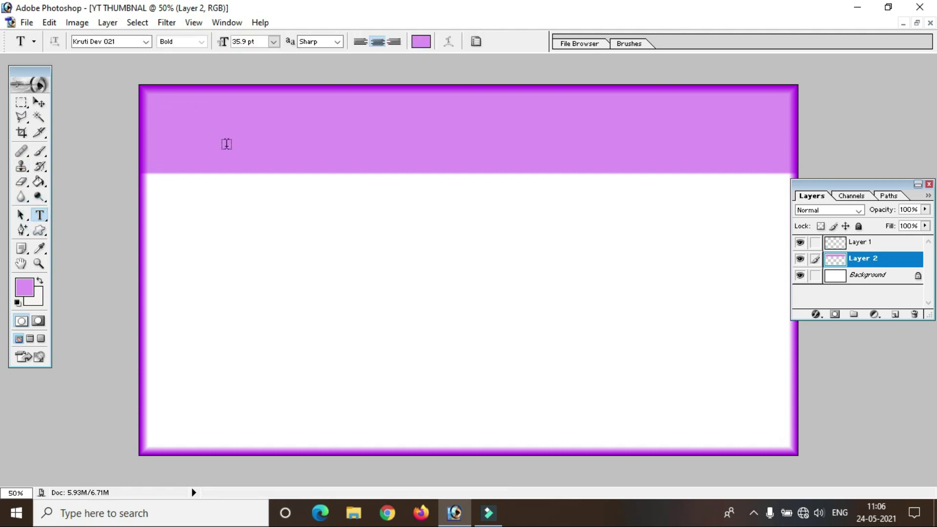
Start a text layer on the banner with black Times New Roman text
click(162, 139)
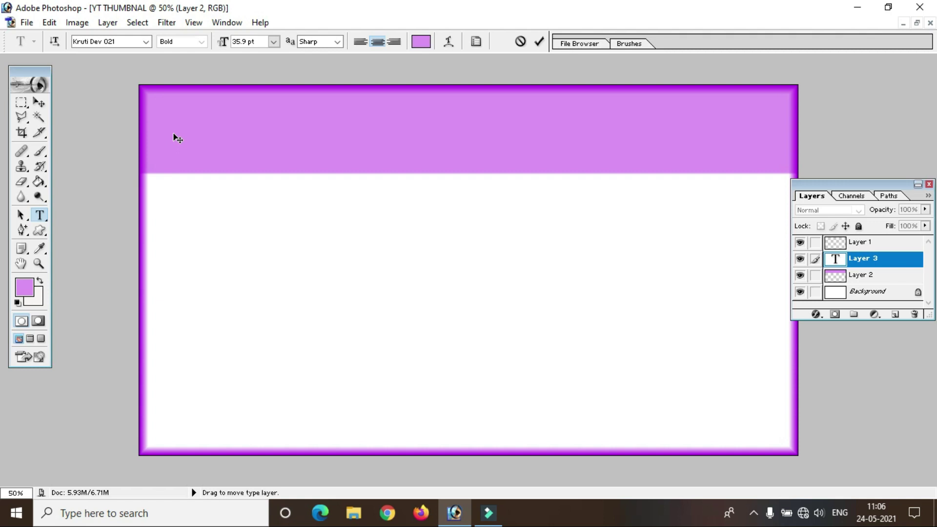
click(421, 41)
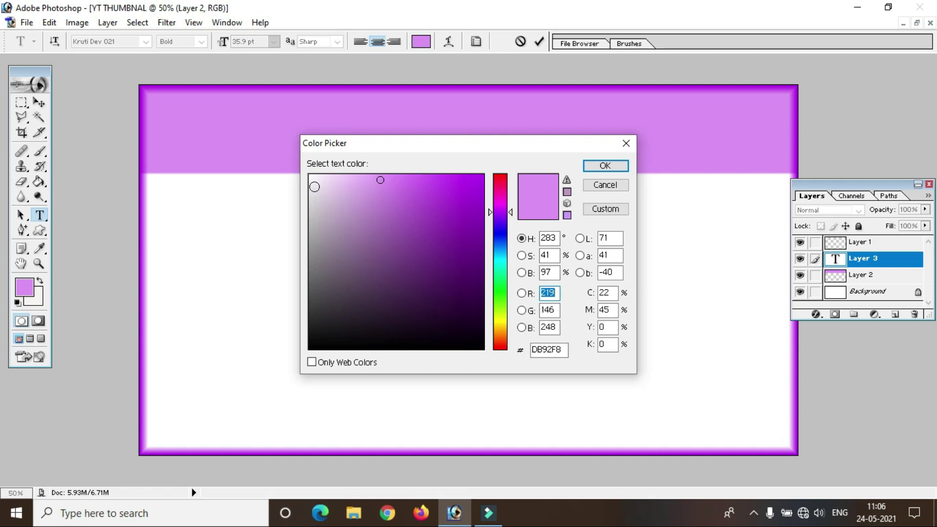
click(312, 178)
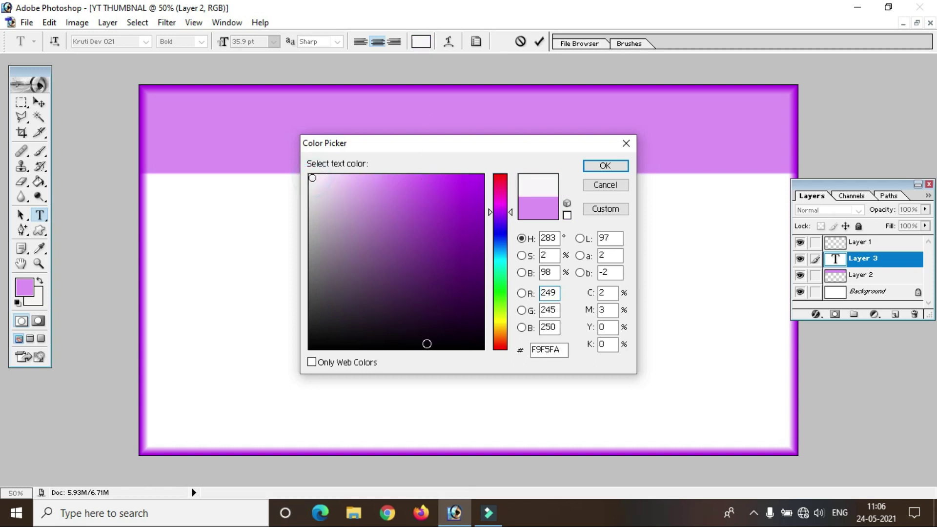
click(436, 345)
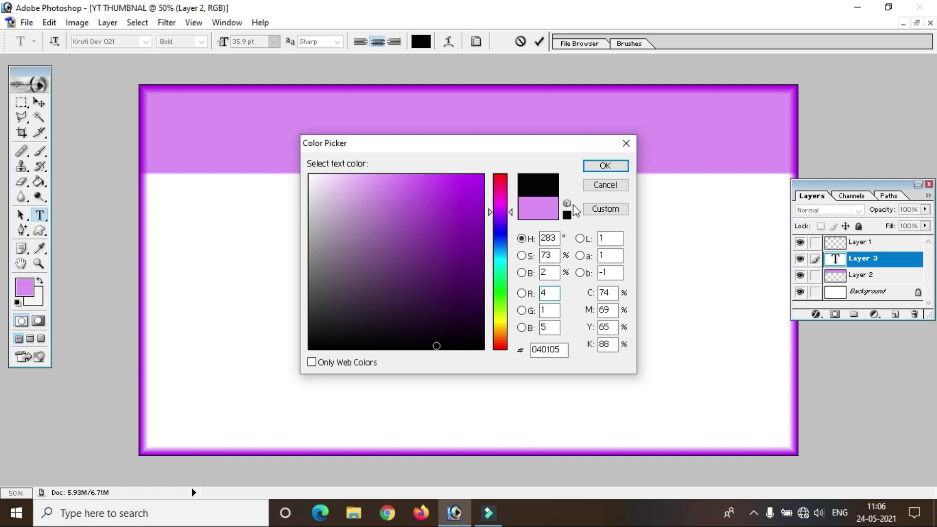
click(605, 166)
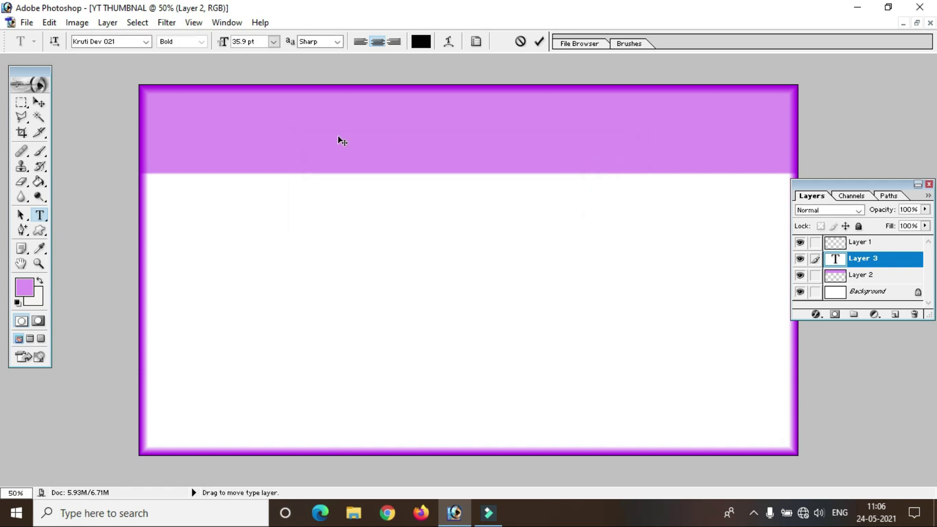
click(146, 42)
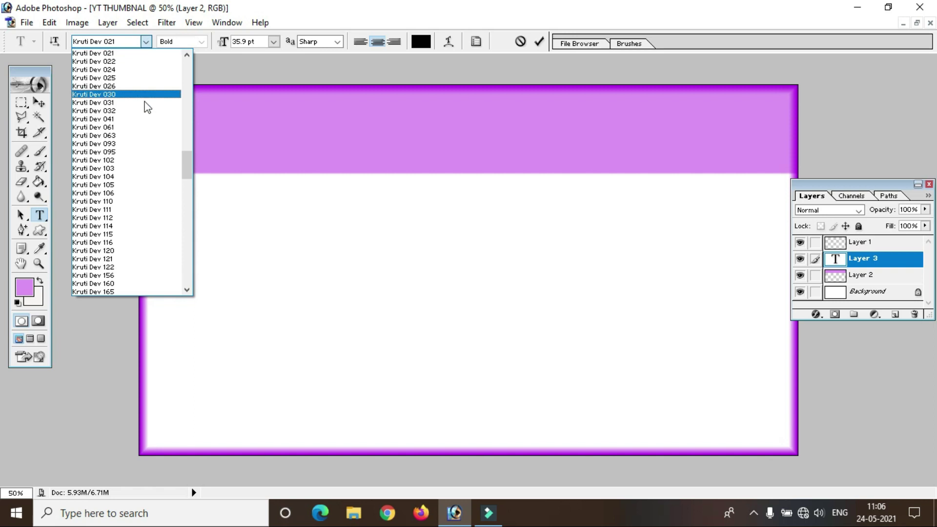
click(127, 94)
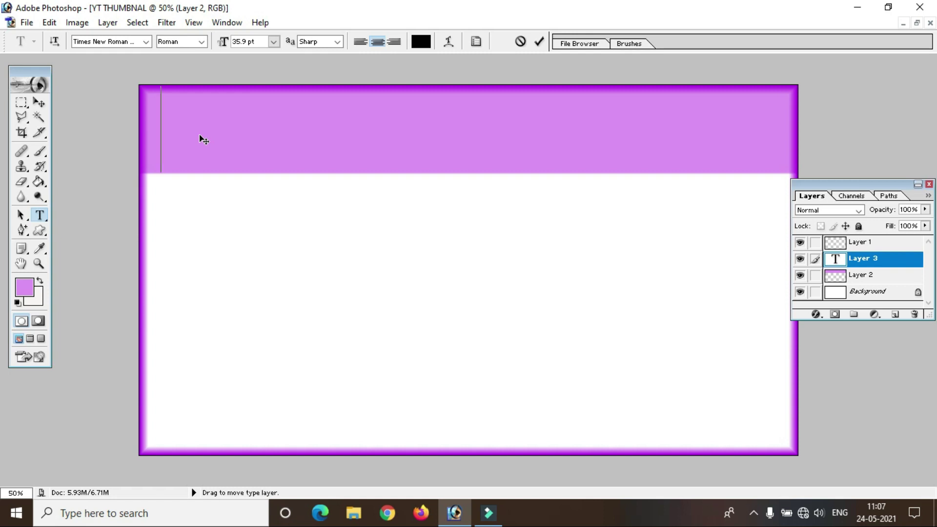
Type 'How to Make Thumbnal', commit it, and position it at the banner's top left
text(How)
text( to Mal)
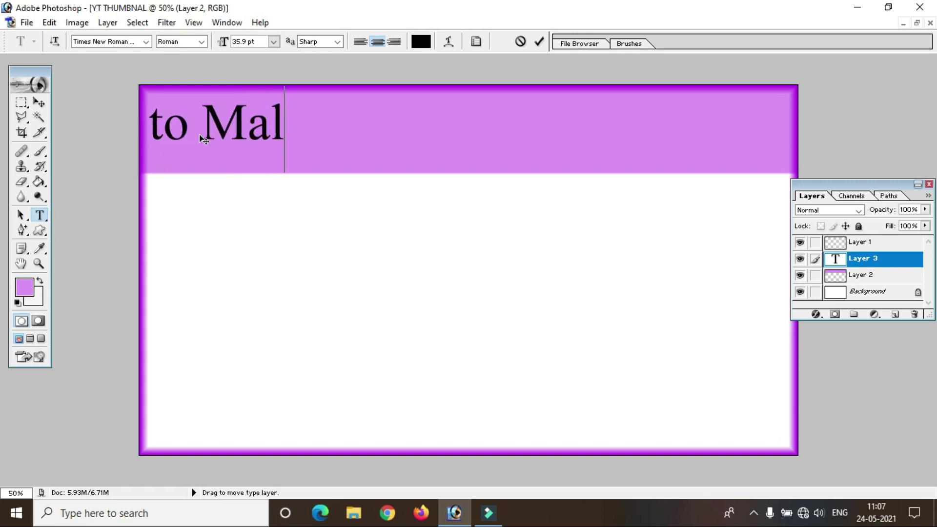
key(BackSpace)
text(ke)
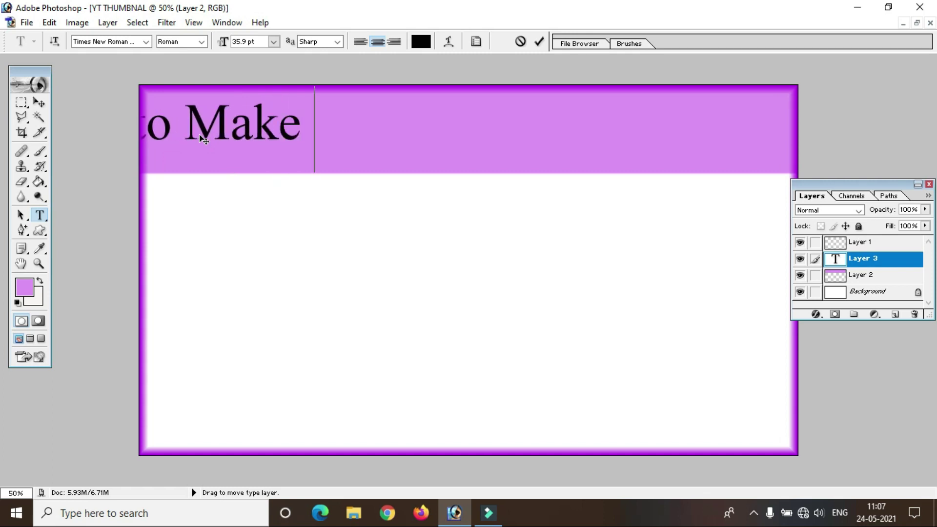
text( Thum)
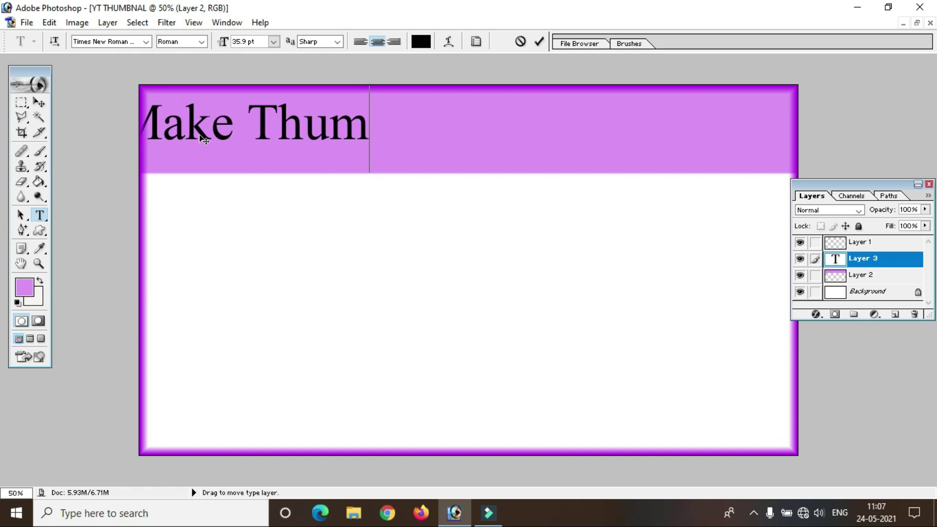
text(bnal)
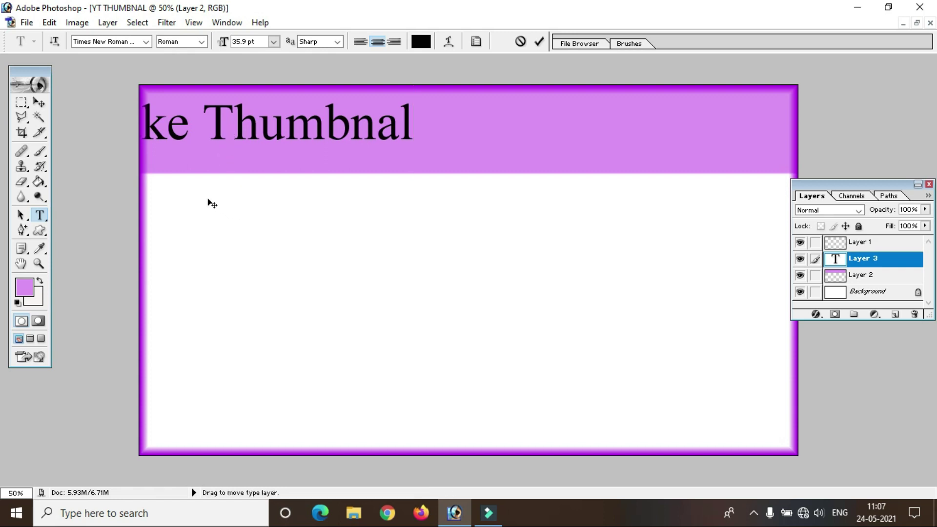
drag(210, 204, 483, 204)
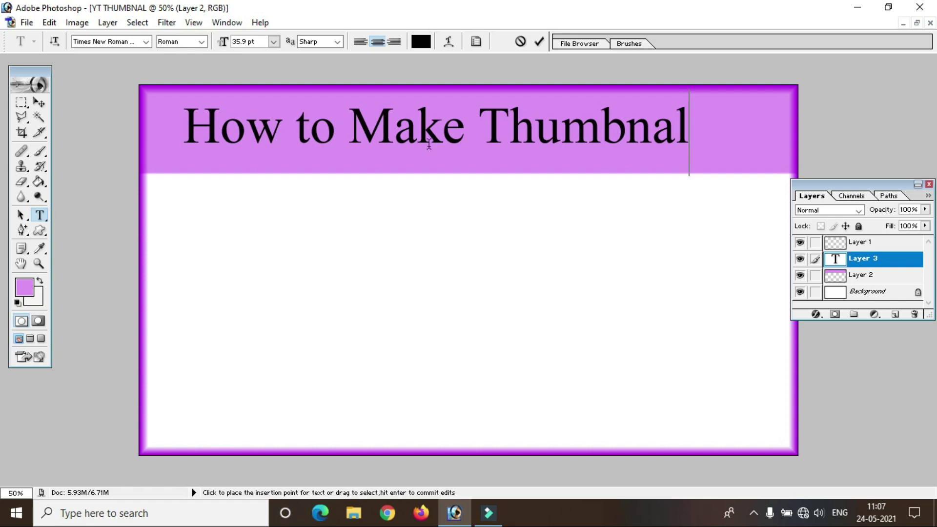
click(537, 43)
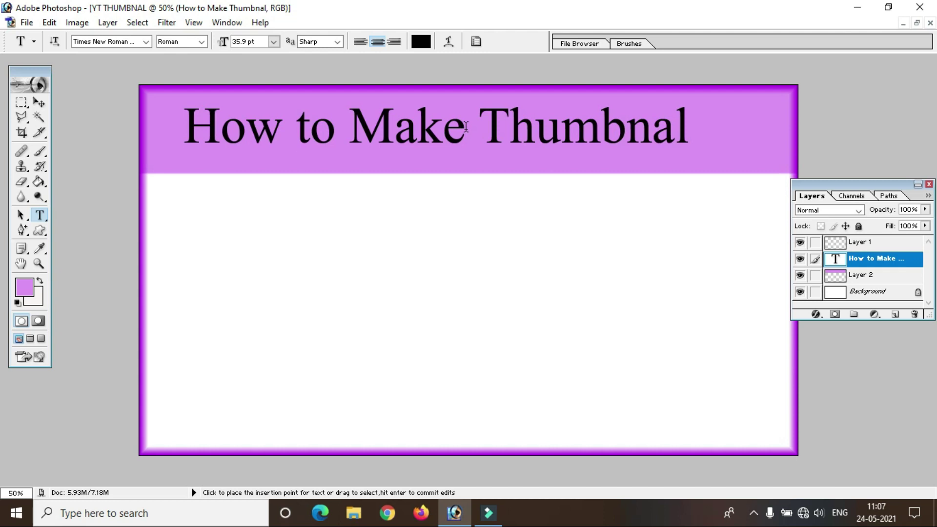
key(ctrl+t)
mouse_move(466, 128)
mouse_down()
mouse_move(520, 132)
mouse_move(465, 118)
mouse_up()
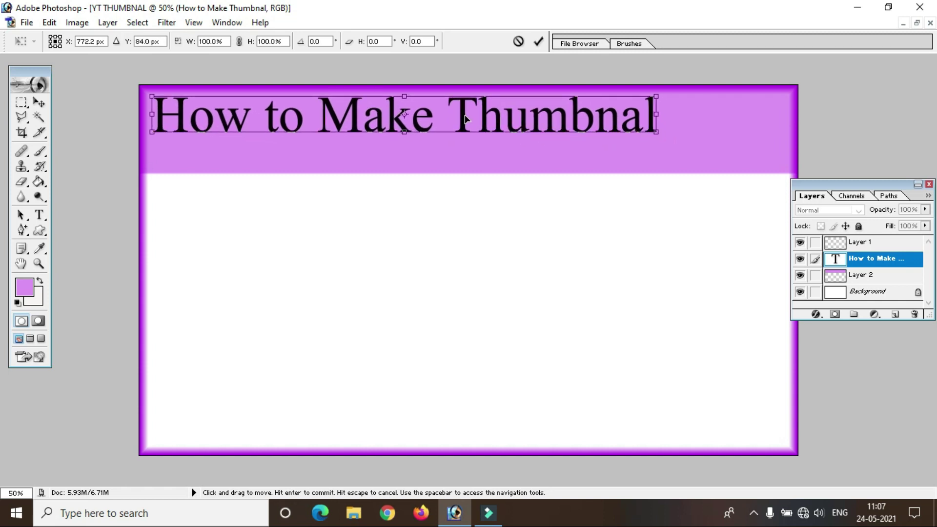
Scale the 'How to Make Thumbnal' title up to stretch across nearly the whole banner
drag(657, 133, 790, 167)
double_click(661, 132)
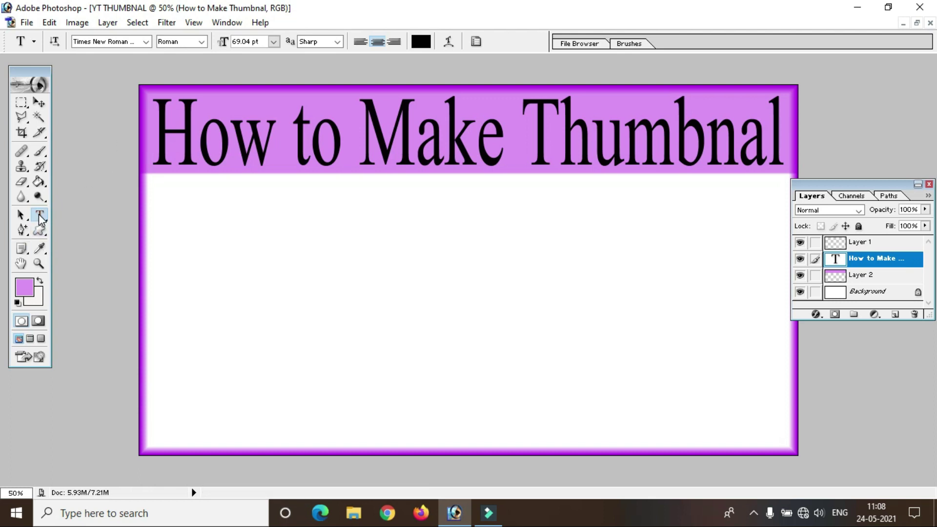
click(402, 139)
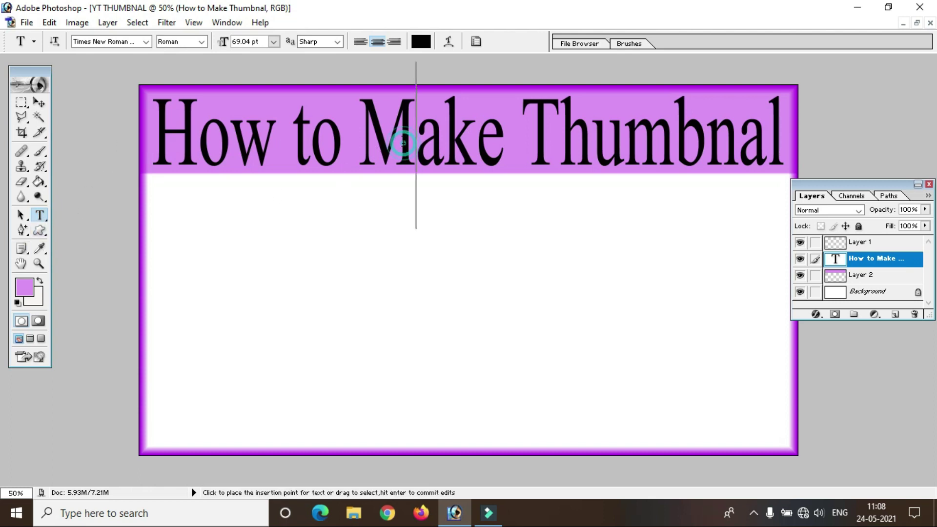
Select the whole 'How to Make Thumbnal' title, recolour it near-white, and commit it
double_click(430, 141)
triple_click(430, 142)
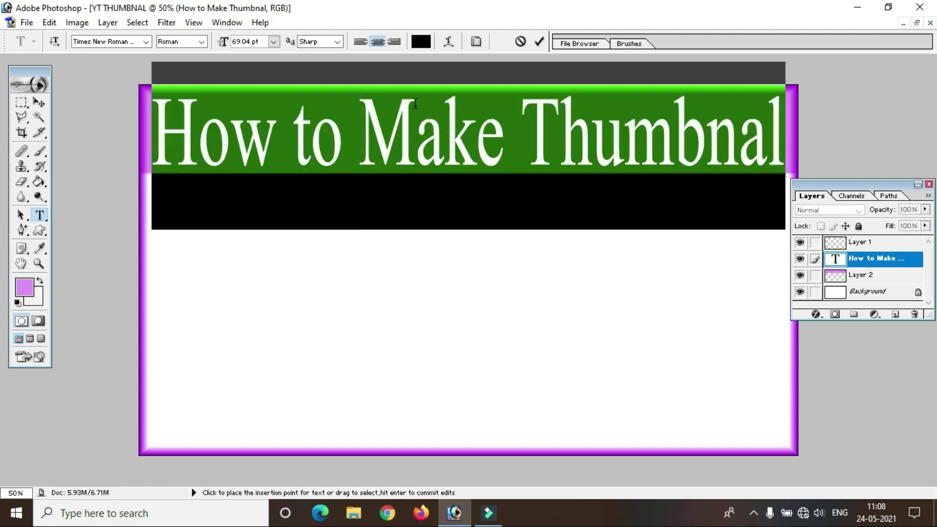
click(419, 42)
click(312, 176)
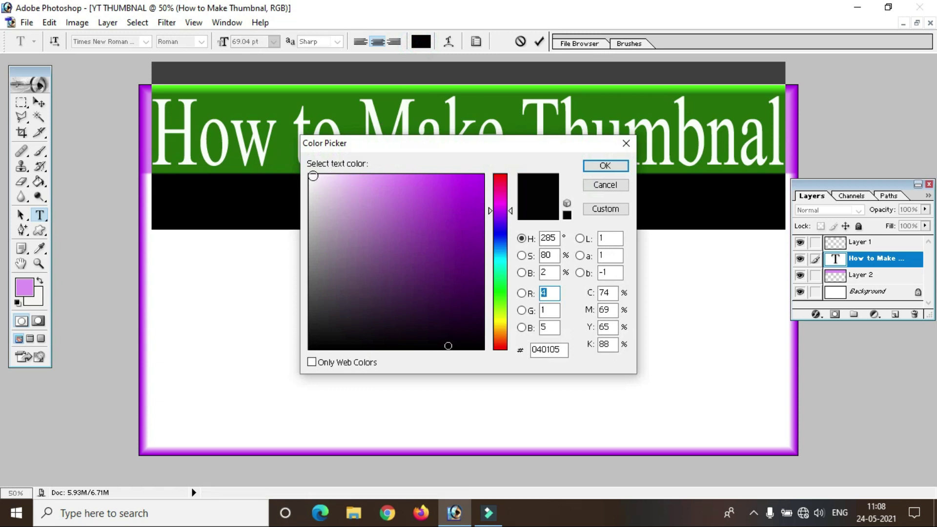
click(591, 165)
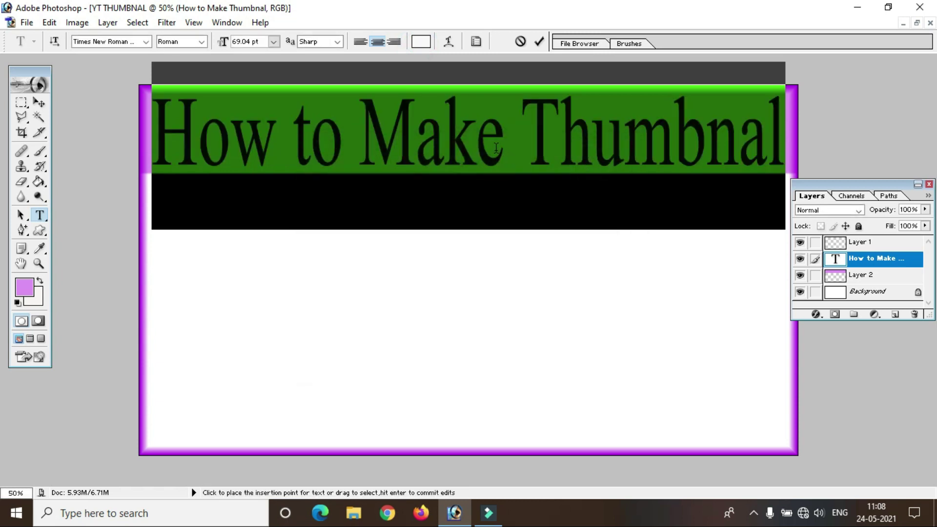
click(496, 147)
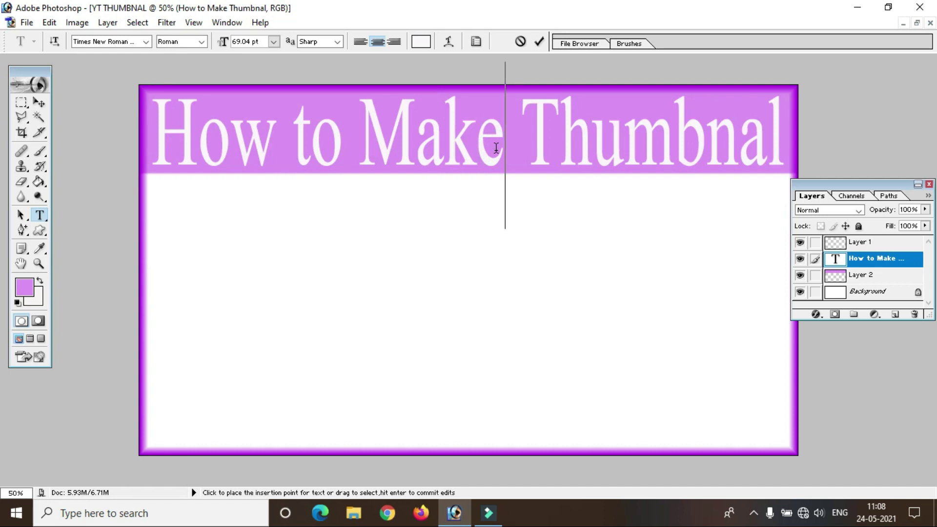
click(536, 41)
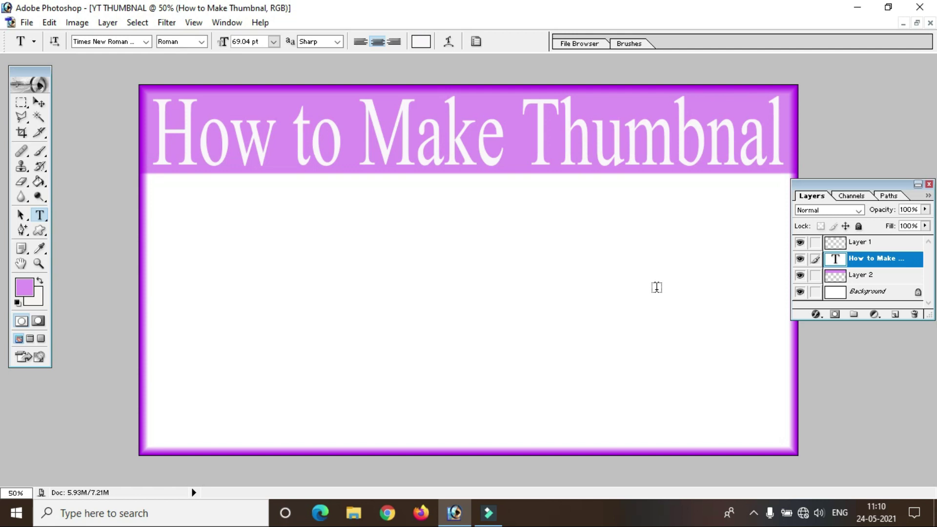
Open 'Untitled-1 copy' from the PNG IMAGE folder, the cut-out man in a checked shirt
click(917, 23)
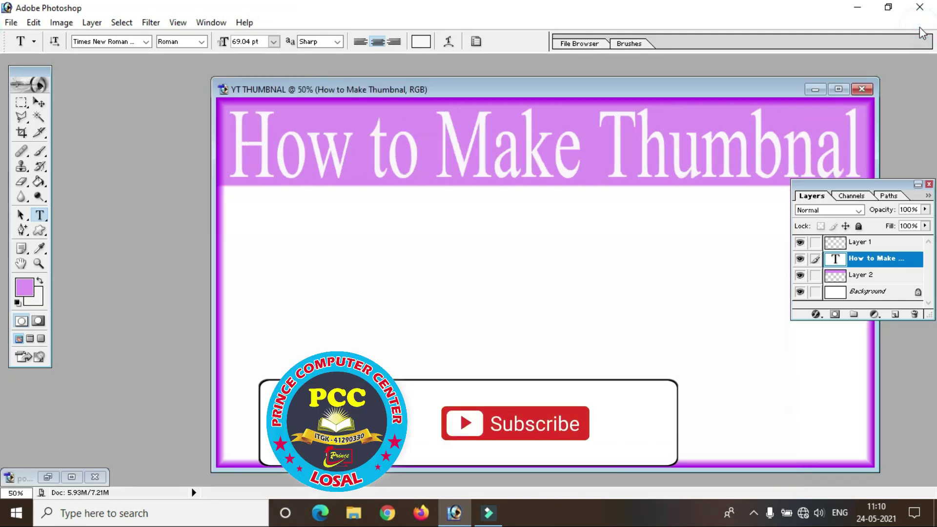
double_click(152, 140)
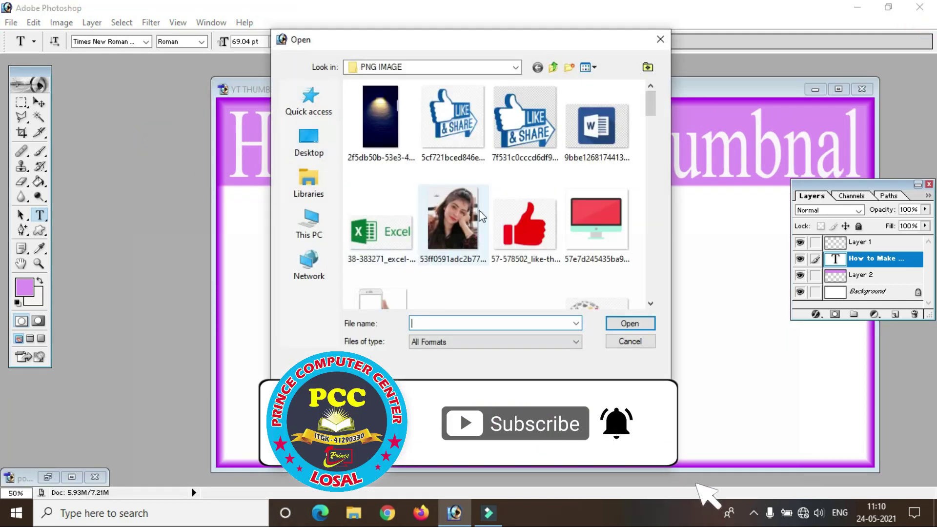
scroll(512, 222, down, 3)
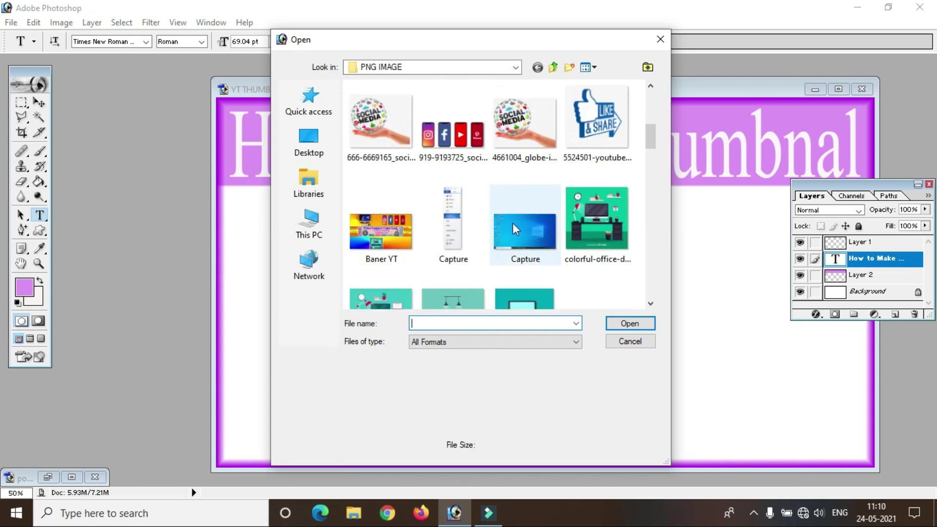
scroll(513, 223, down, 3)
scroll(513, 223, down, 2)
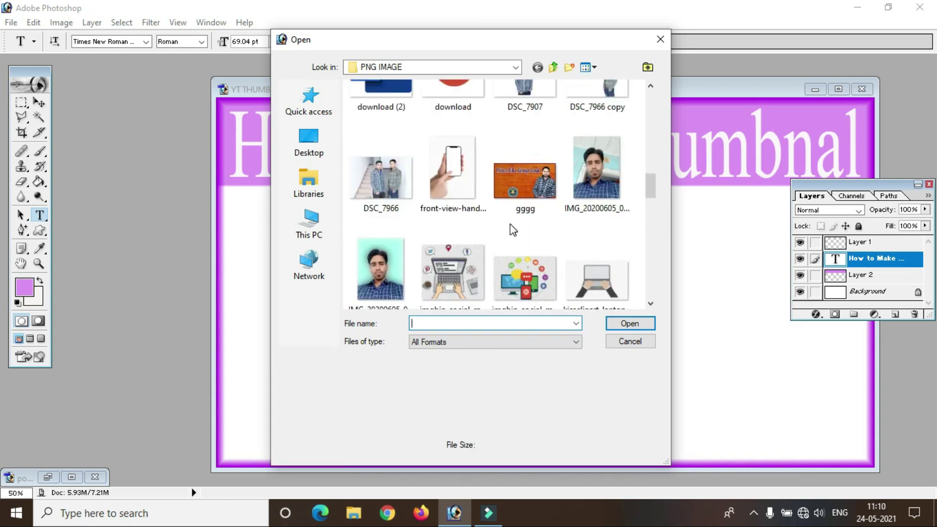
scroll(510, 226, down, 3)
mouse_move(523, 192)
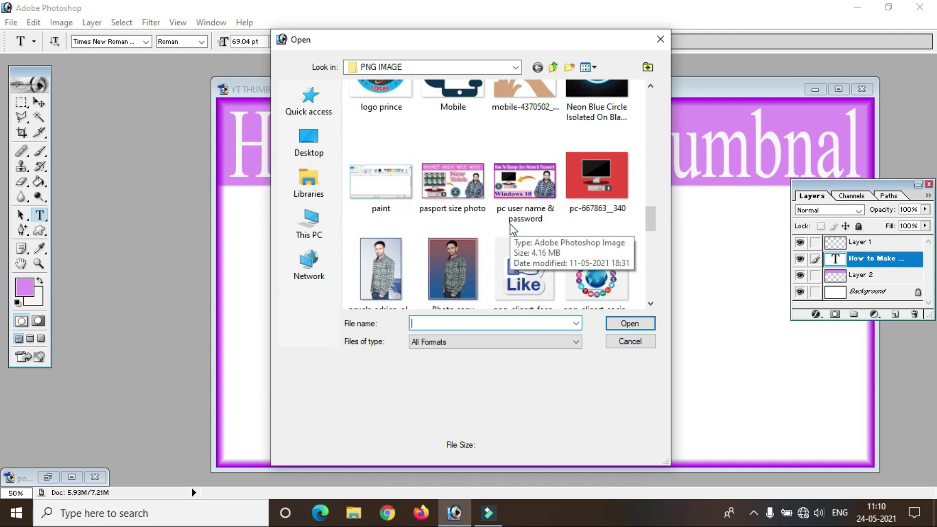
scroll(511, 224, down, 3)
scroll(511, 224, down, 3)
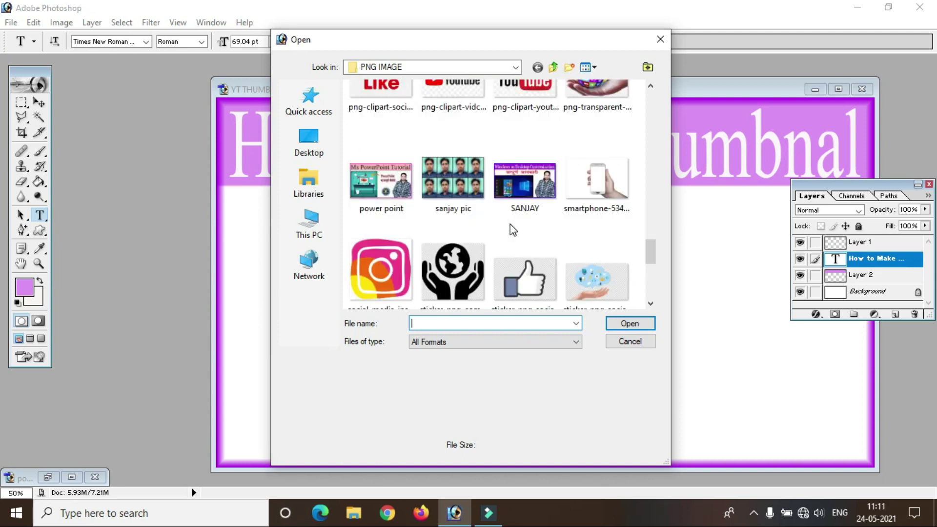
scroll(511, 223, down, 3)
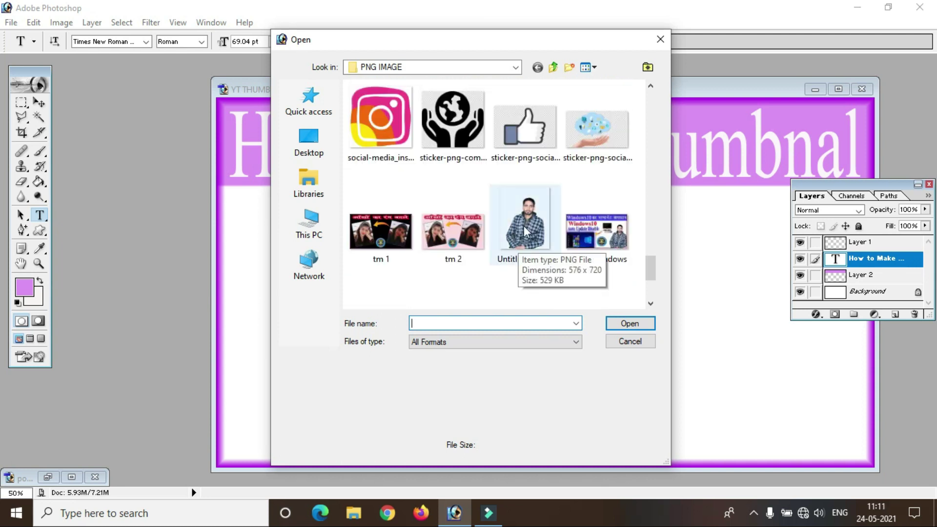
double_click(523, 225)
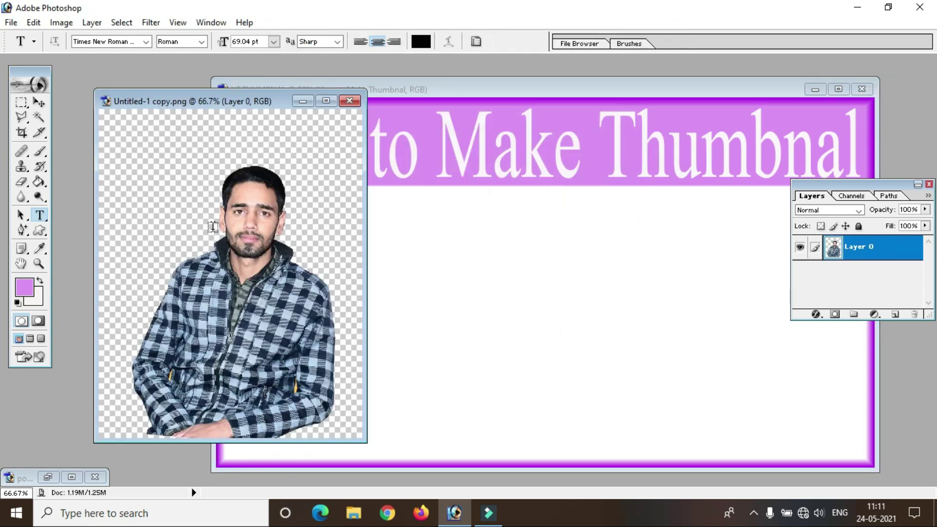
Drag the man's cut-out into YT THUMBNAL and place it in the lower-right corner
click(39, 103)
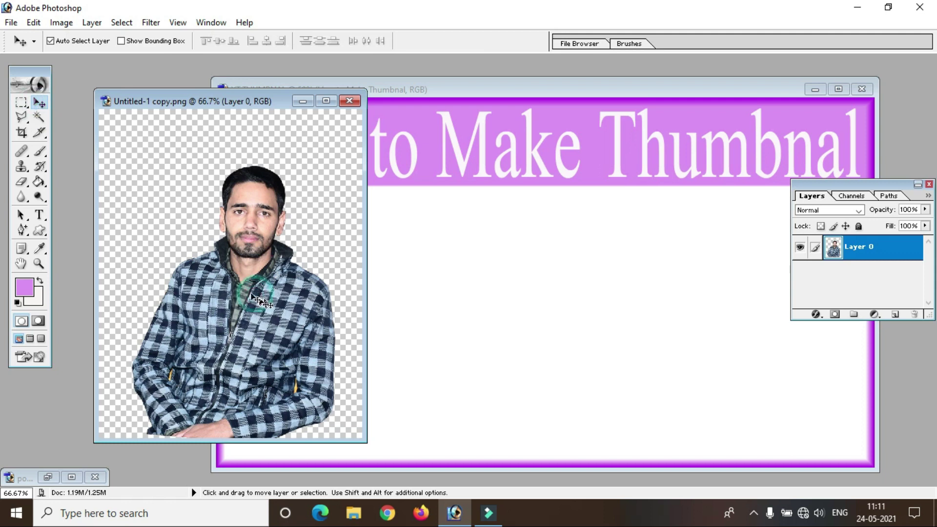
drag(245, 276, 524, 282)
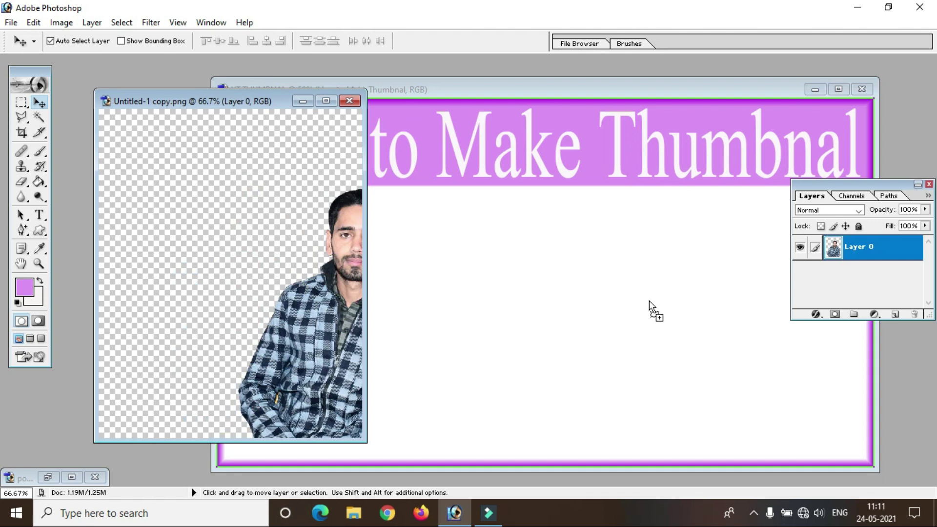
drag(649, 301, 650, 301)
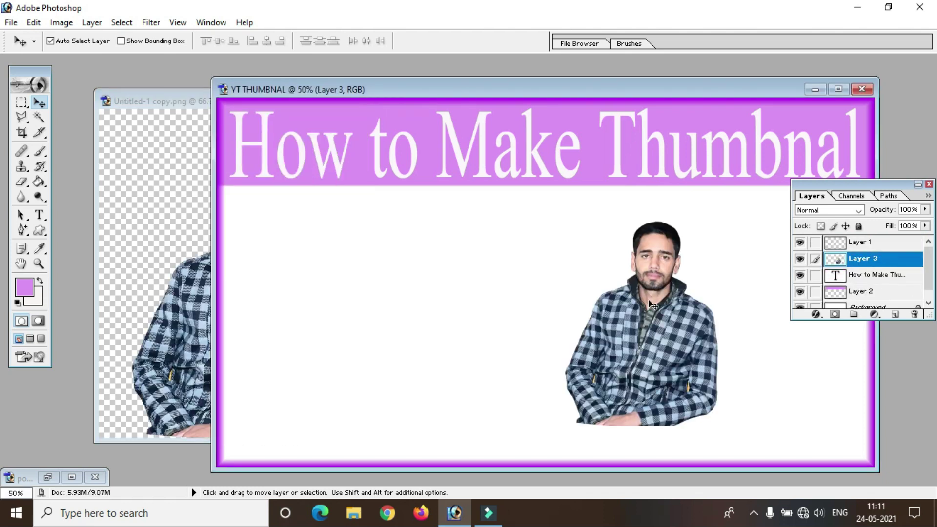
click(838, 89)
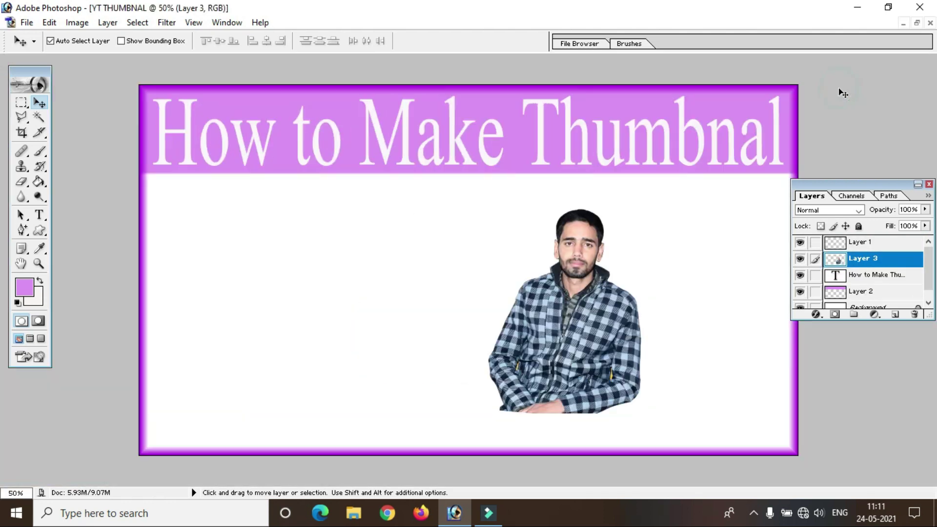
drag(562, 329, 717, 349)
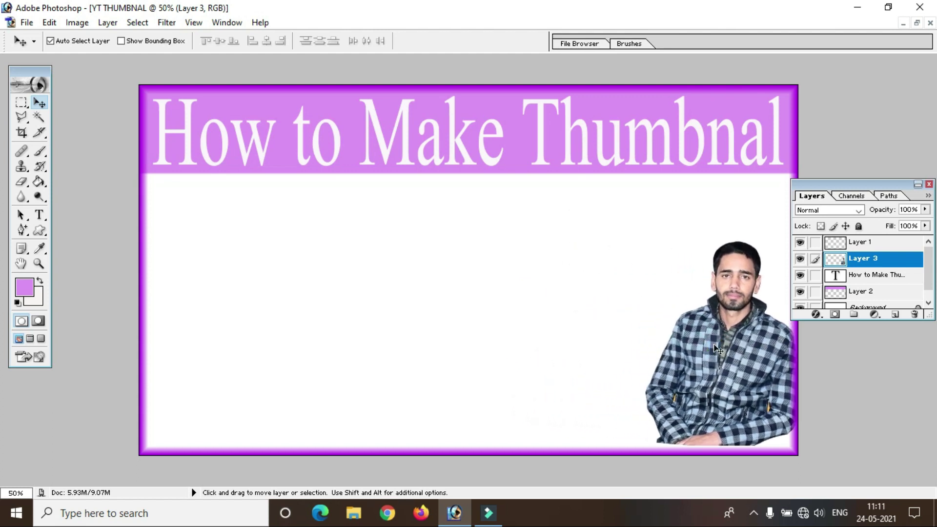
key(ctrl+t)
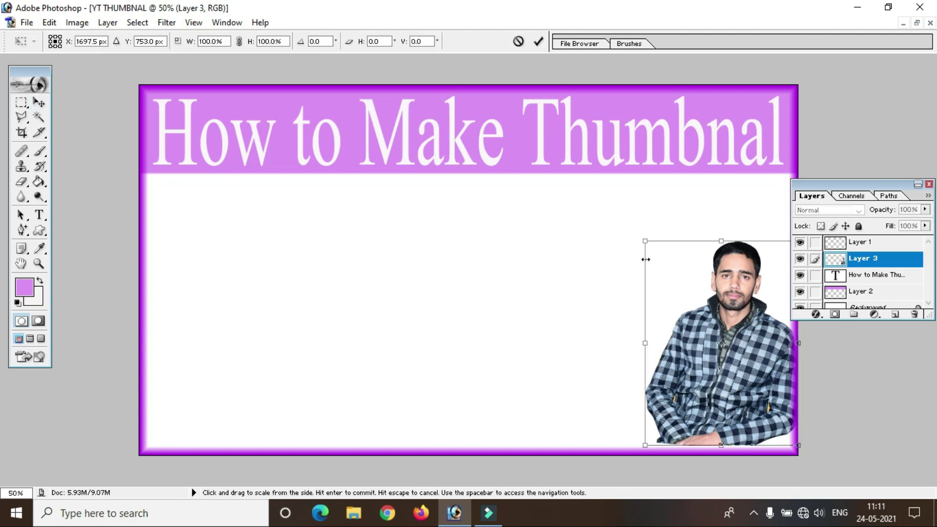
Scale the man's photo proportionally to about 127% and move it up to the banner
mouse_move(645, 241)
mouse_down()
mouse_move(555, 195)
mouse_move(564, 205)
mouse_up()
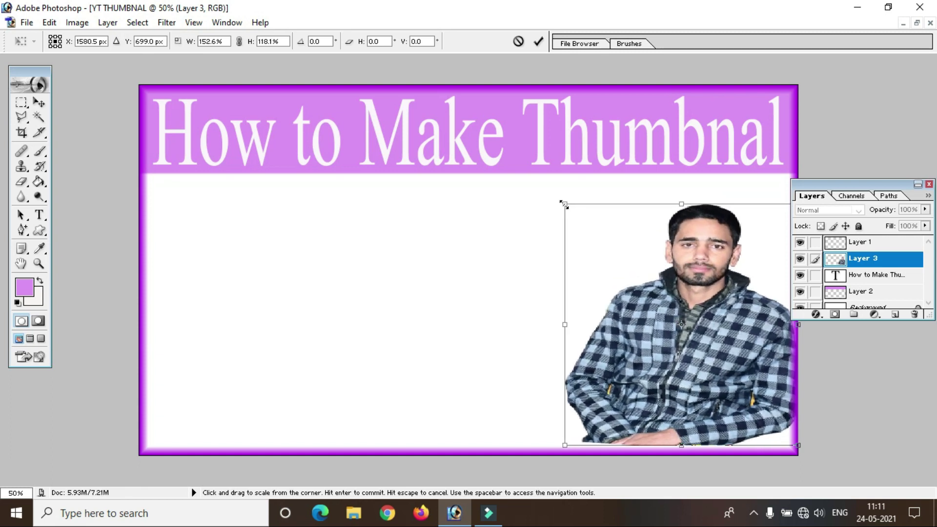
drag(564, 204, 577, 217)
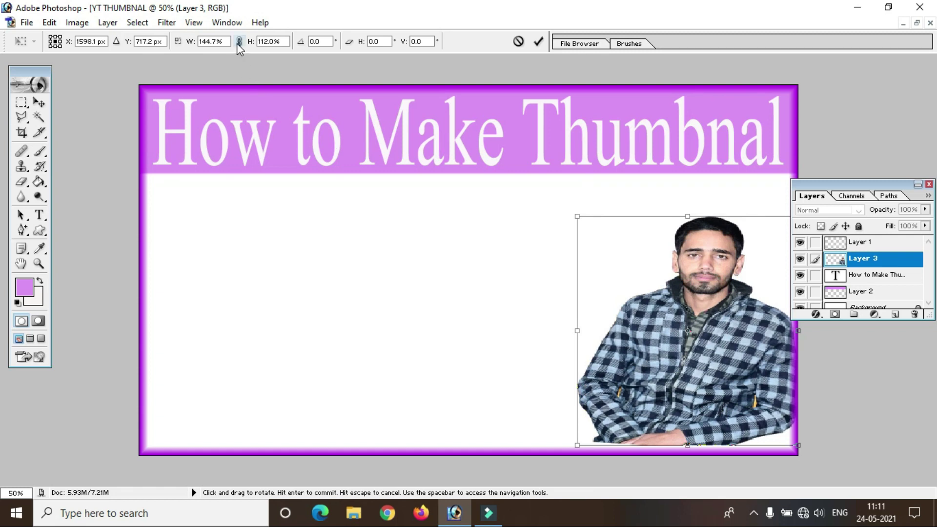
click(239, 42)
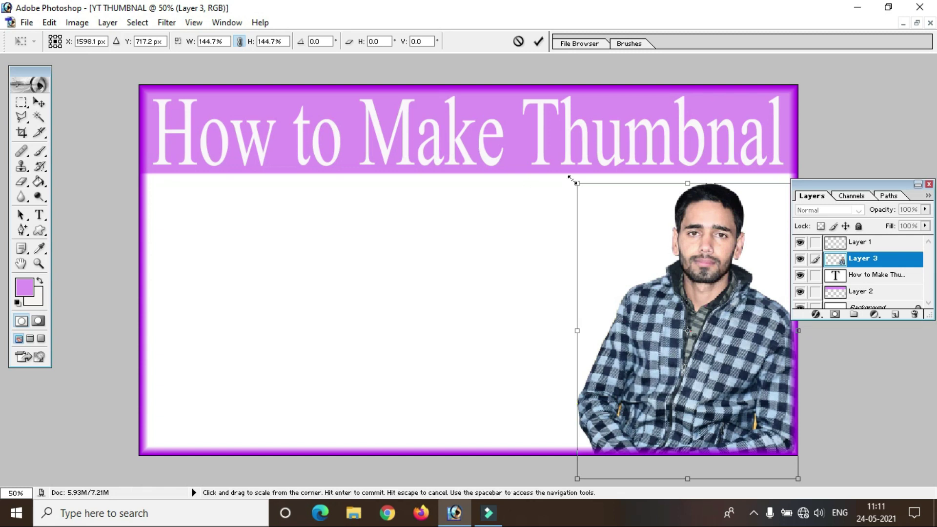
drag(575, 183, 603, 218)
drag(617, 248, 616, 227)
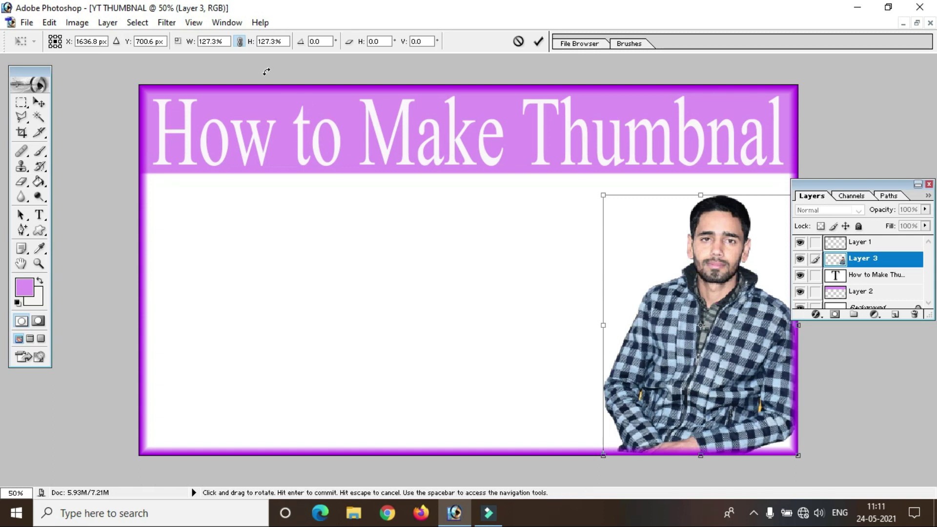
click(240, 42)
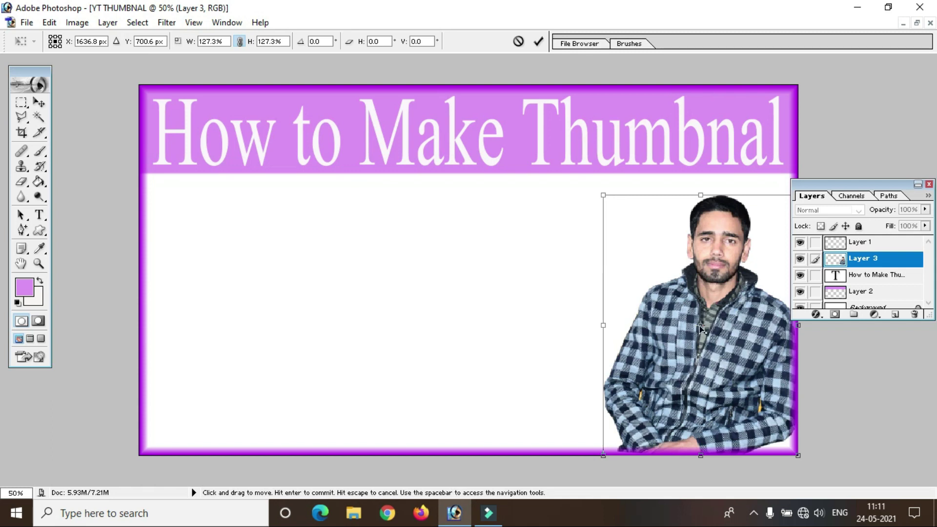
click(538, 41)
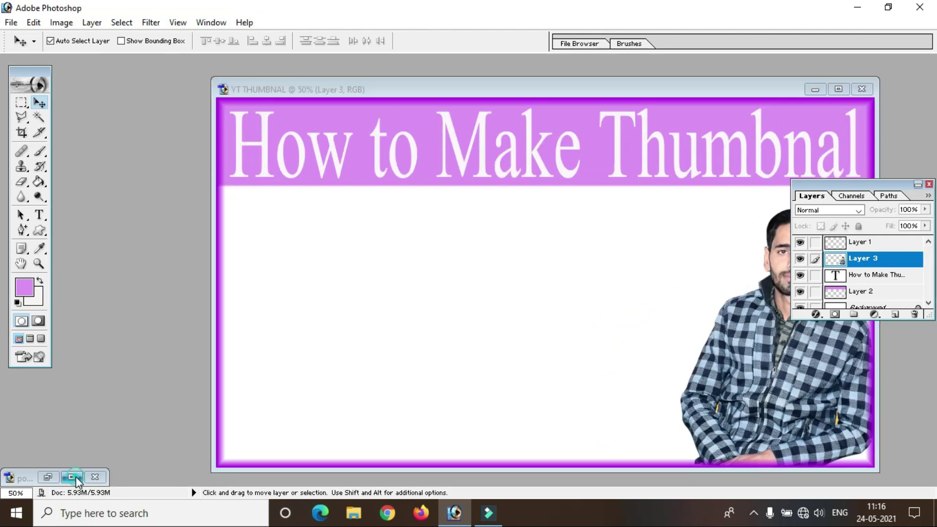
double_click(76, 476)
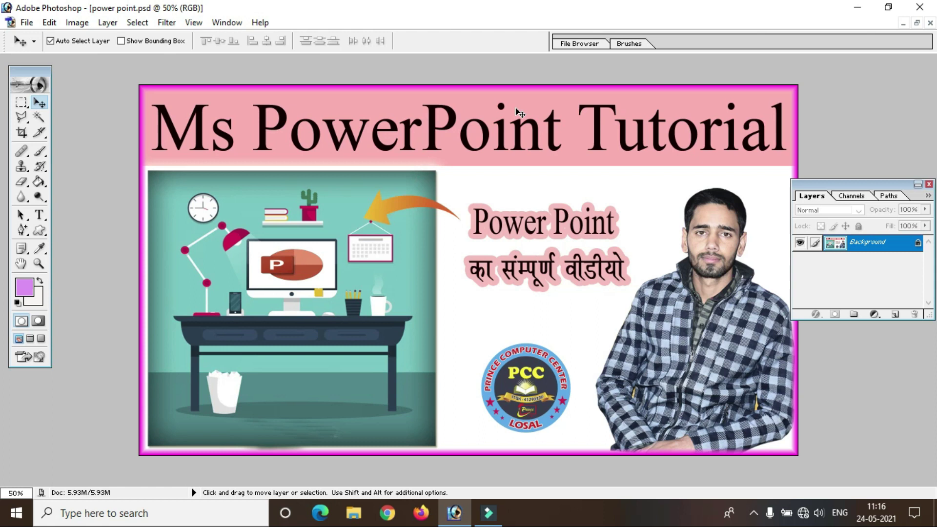
Float the power point.psd window and drag its design into YT THUMBNAL as a new layer
click(916, 23)
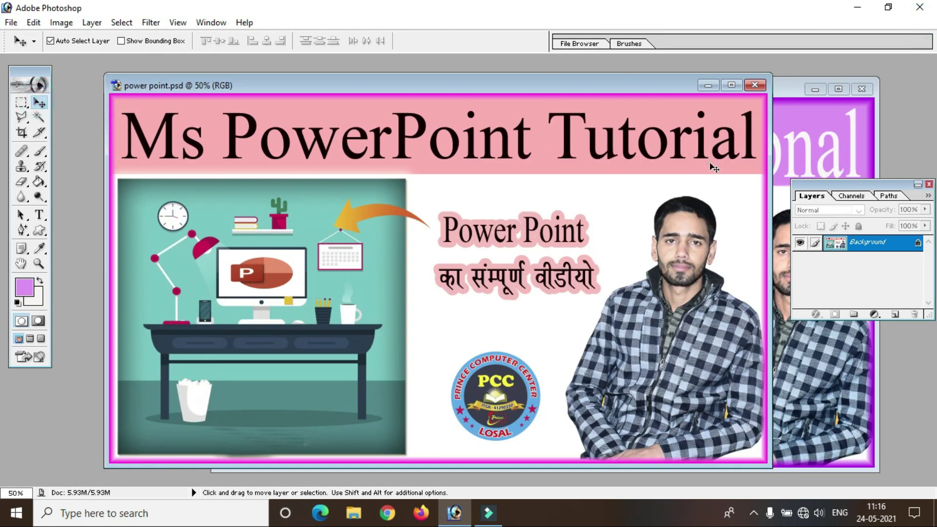
click(795, 160)
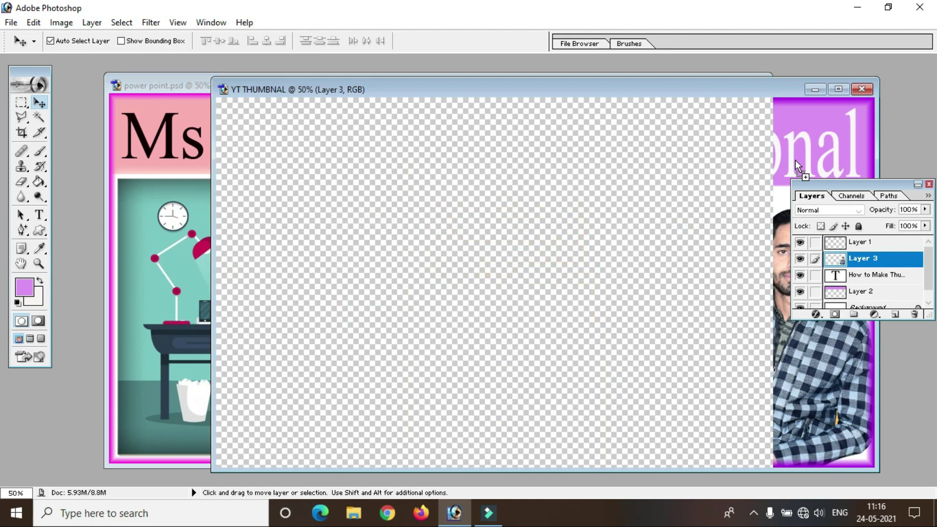
drag(795, 160, 794, 159)
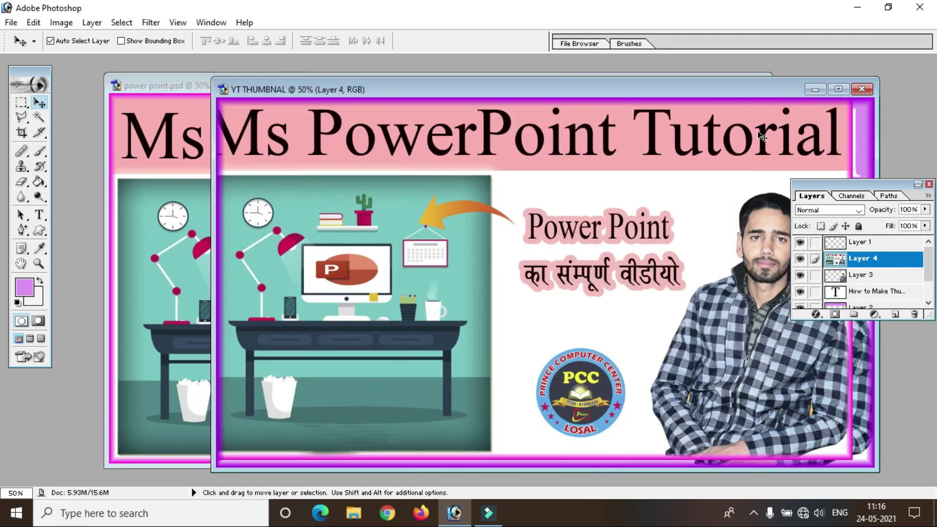
Shrink the pasted PowerPoint sample to about 31% and place it upper-left under the banner
click(846, 90)
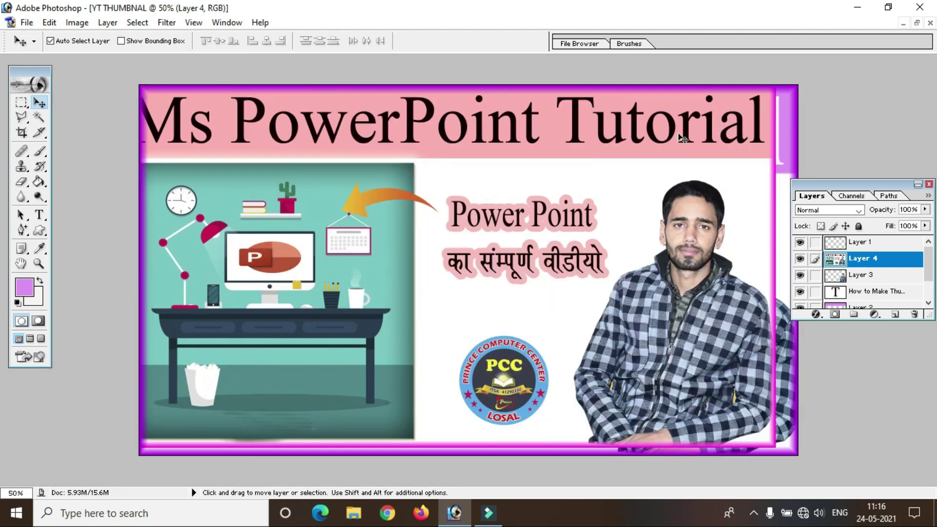
key(ctrl+t)
click(239, 41)
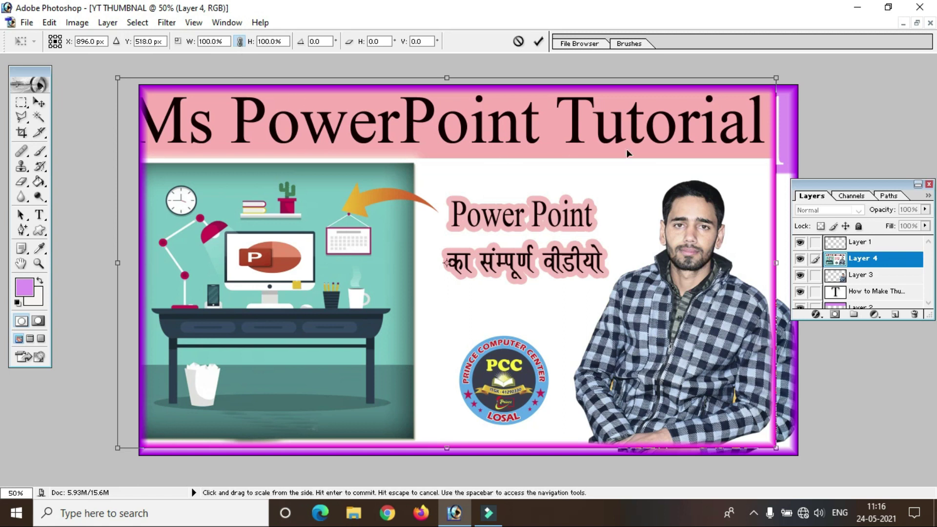
drag(775, 77, 289, 267)
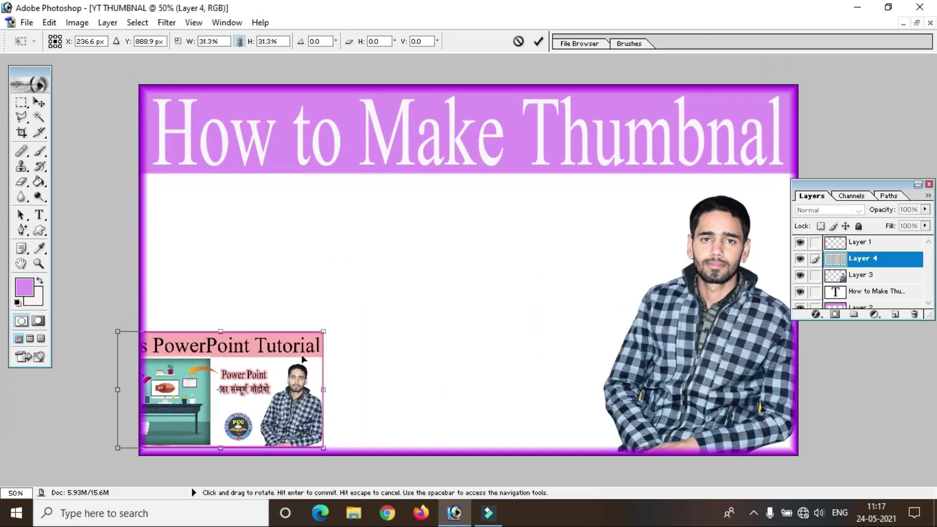
drag(286, 376, 332, 235)
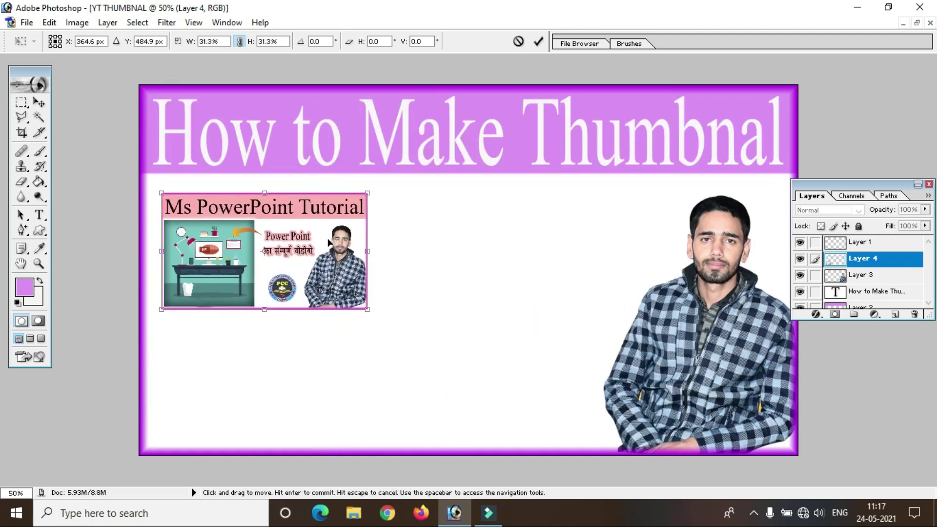
key(Return)
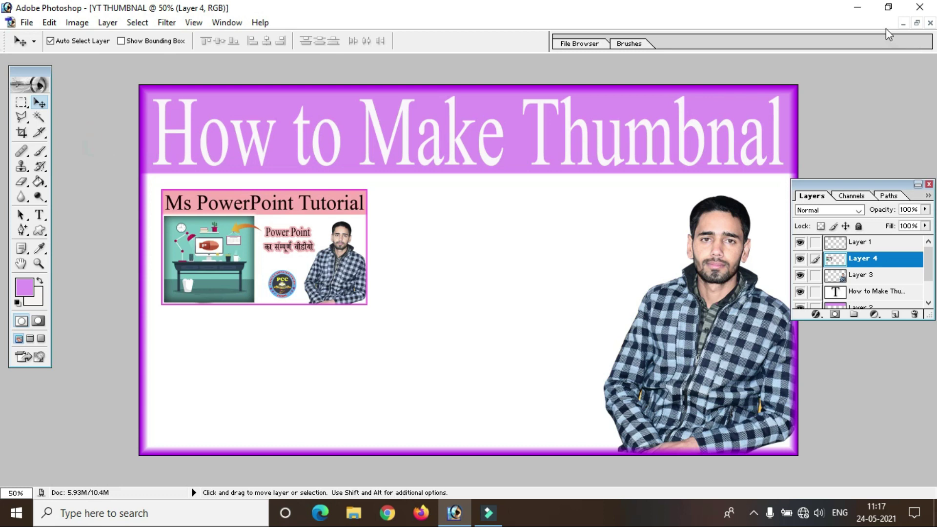
click(917, 23)
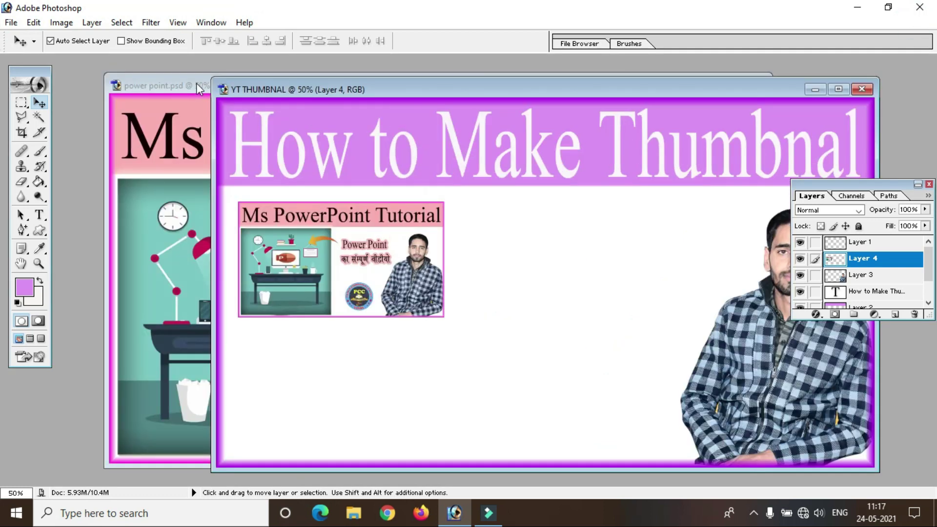
Close power point.psd without saving its changes
click(195, 86)
click(755, 85)
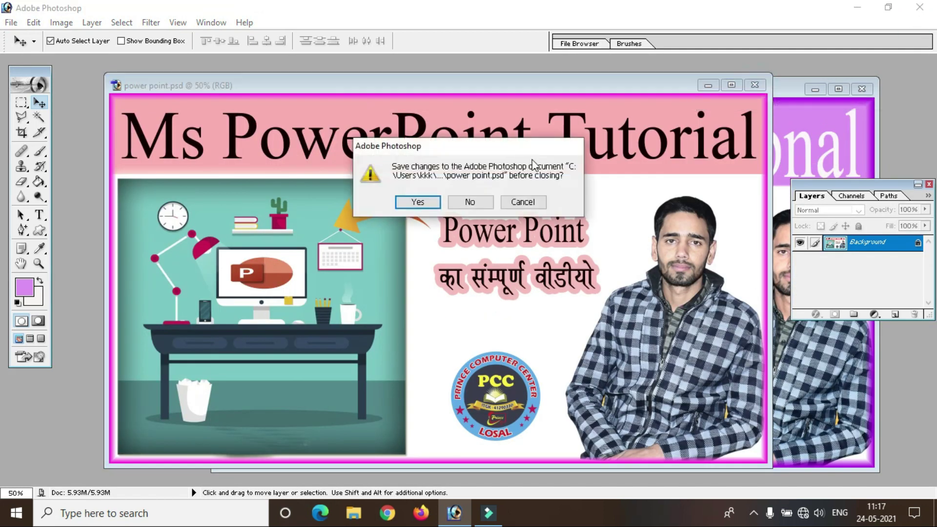
click(482, 206)
Open the 'update windows' sample thumbnail file
double_click(148, 168)
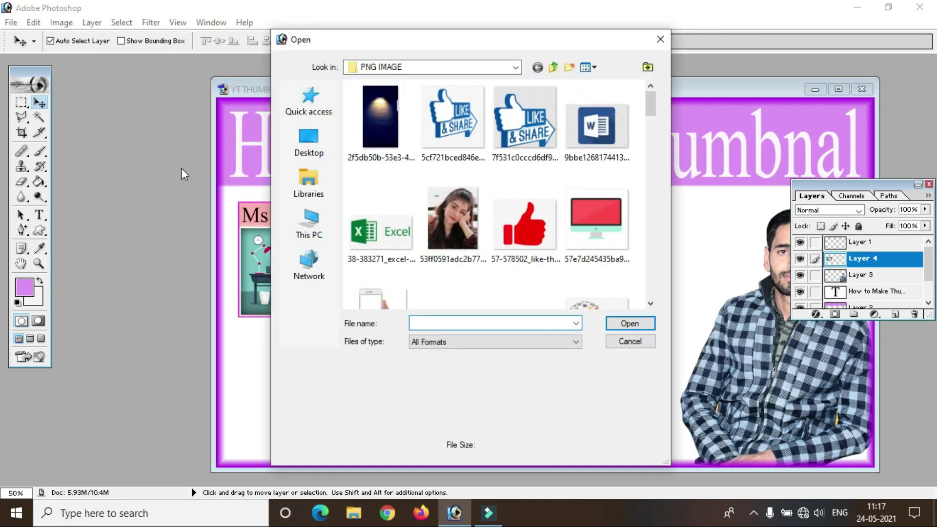
scroll(535, 182, down, 5)
scroll(534, 182, down, 5)
scroll(534, 183, down, 2)
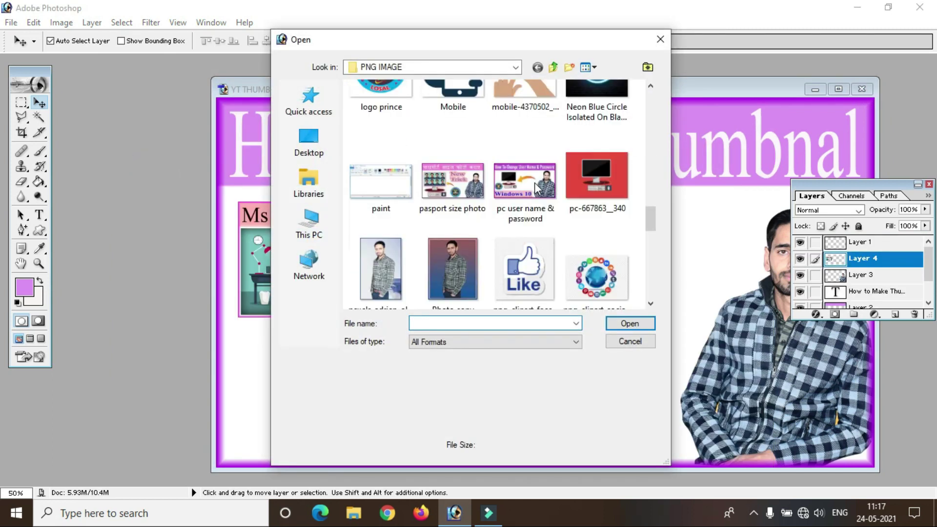
scroll(534, 183, down, 5)
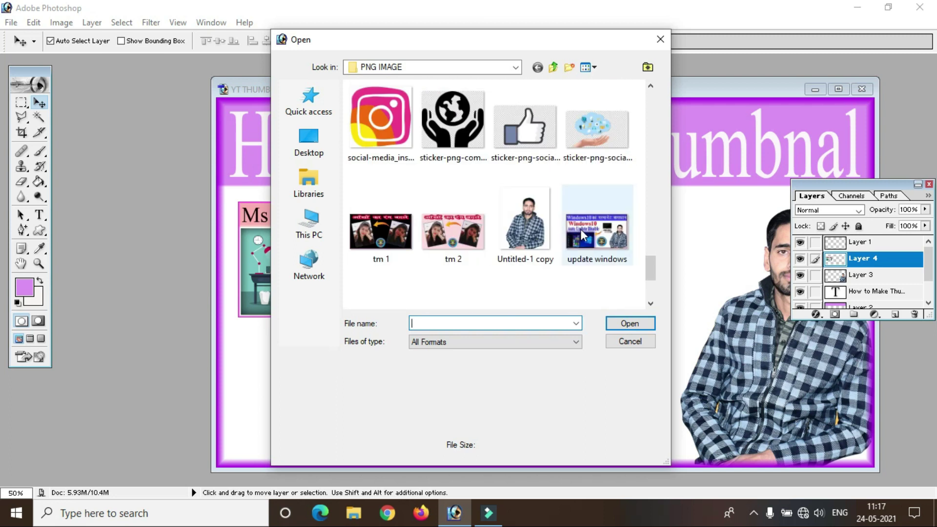
mouse_move(596, 231)
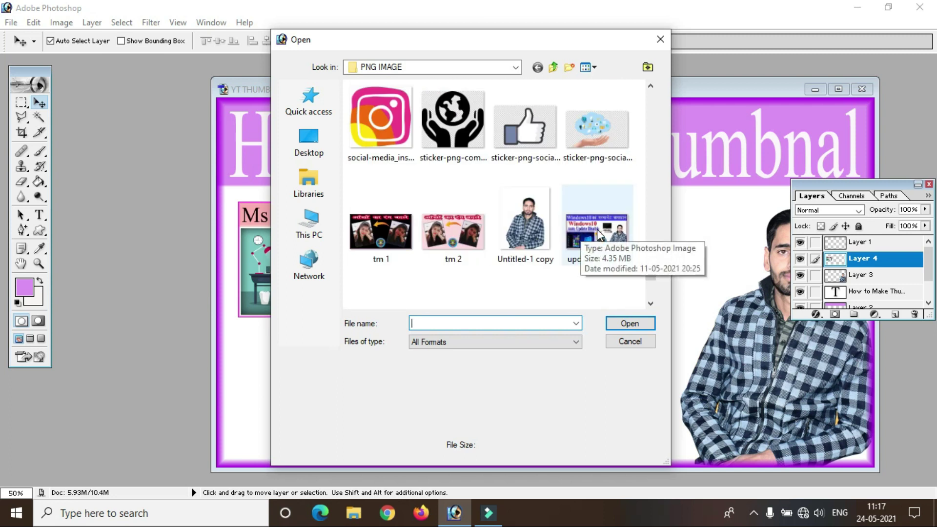
double_click(593, 239)
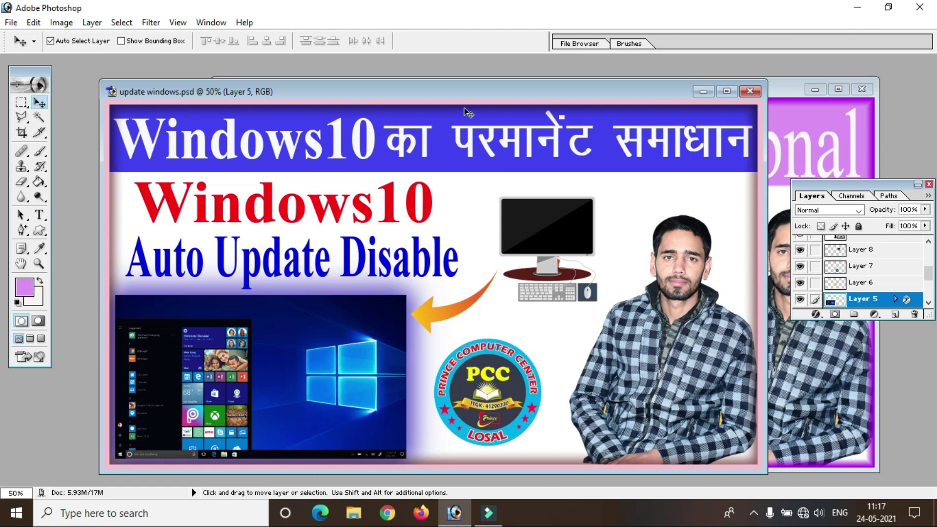
Merge the update windows sample's layers and drag it into the YT THUMBNAL document
drag(464, 94, 462, 111)
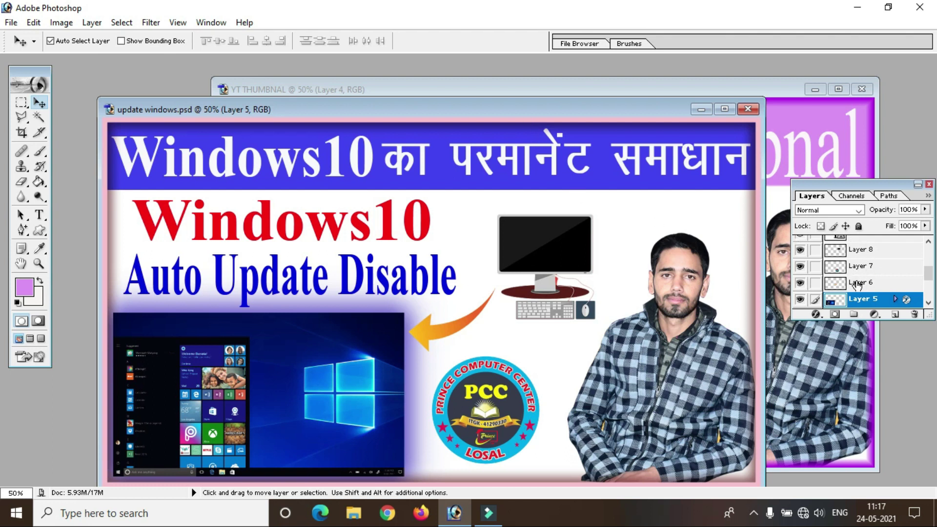
key(shift)
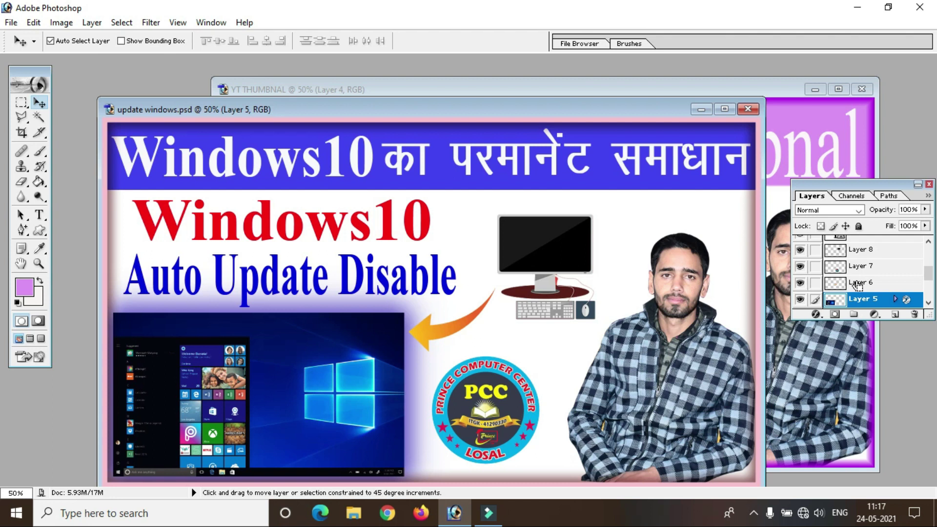
key(ctrl+shift+e)
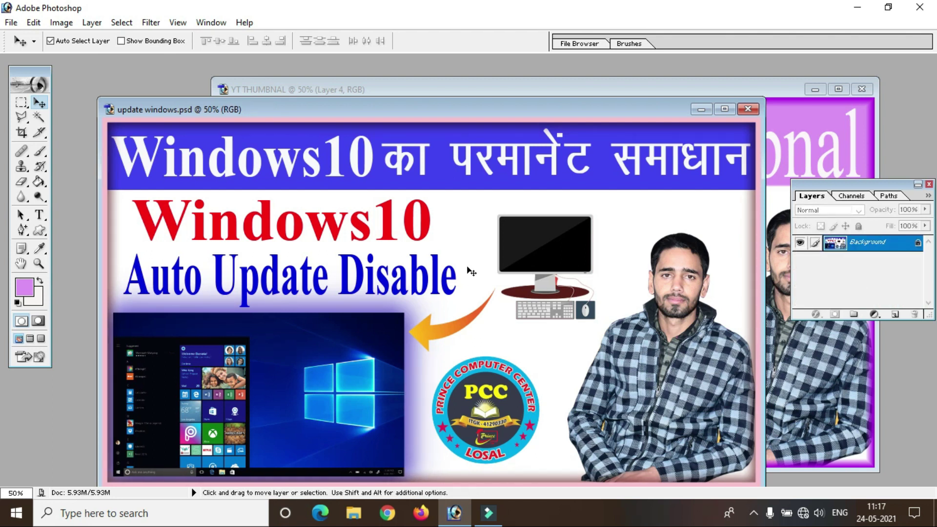
drag(466, 110, 463, 173)
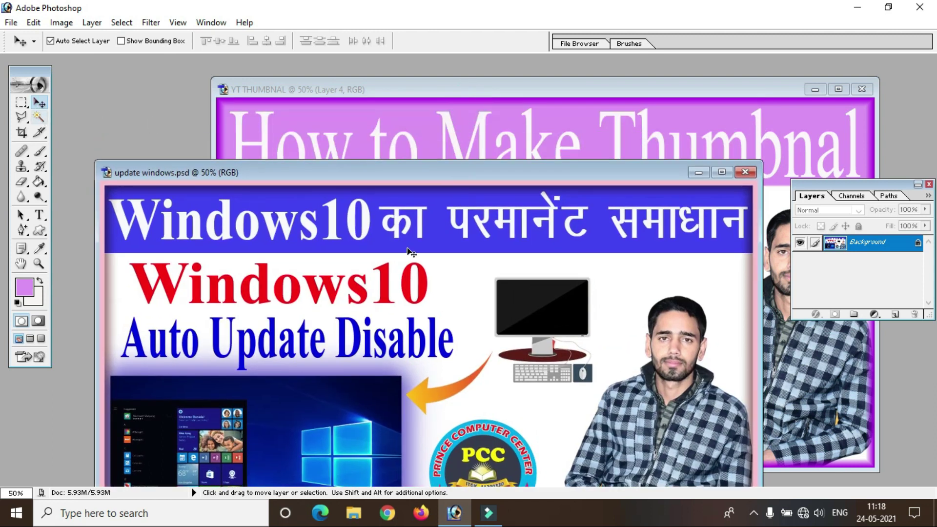
drag(467, 244, 476, 148)
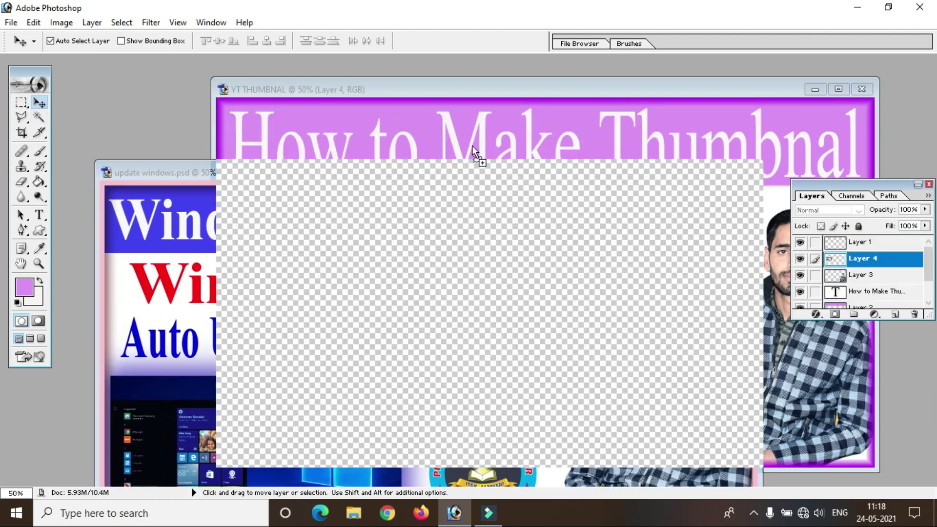
Scale the Windows10 sample proportionally and place it below the PowerPoint inset
click(836, 88)
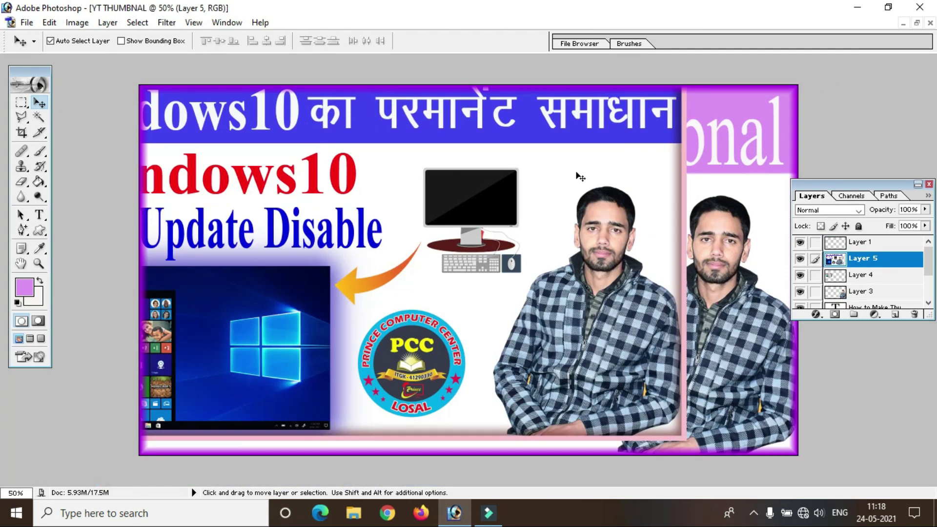
key(ctrl+t)
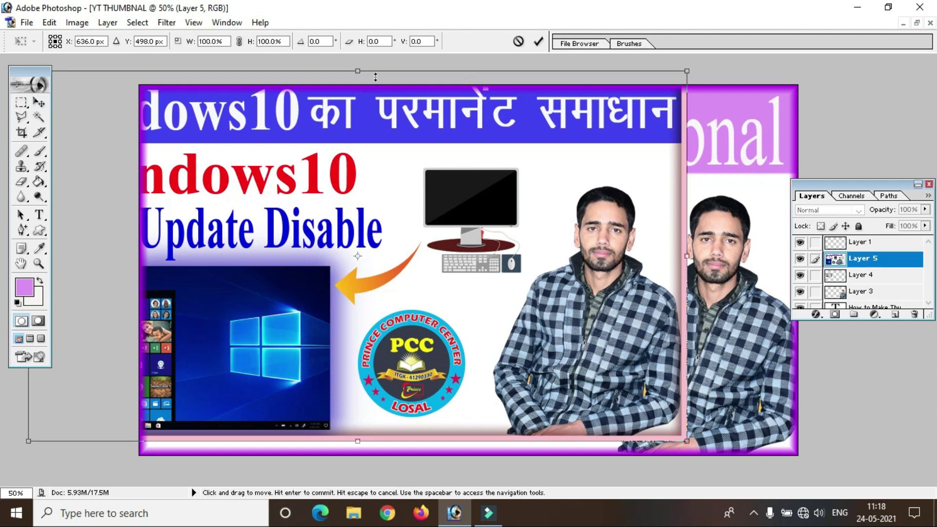
click(235, 39)
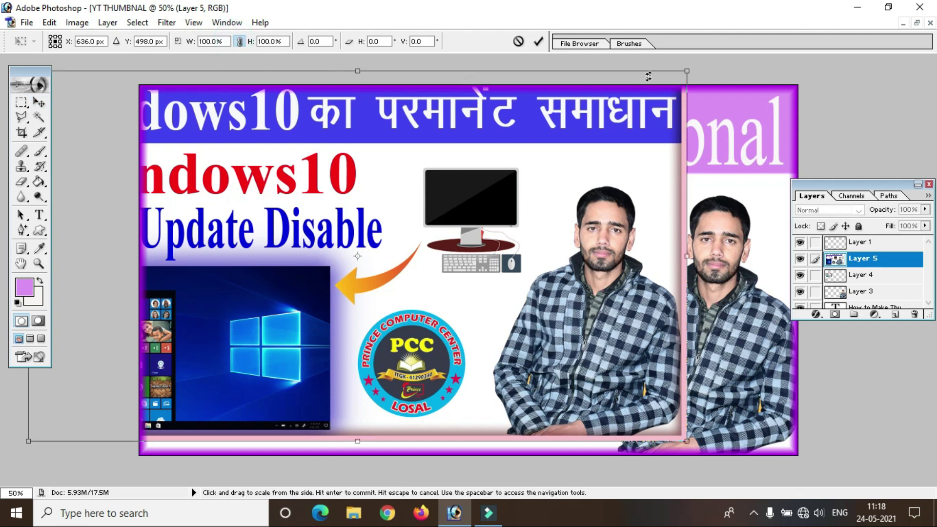
drag(686, 70, 304, 286)
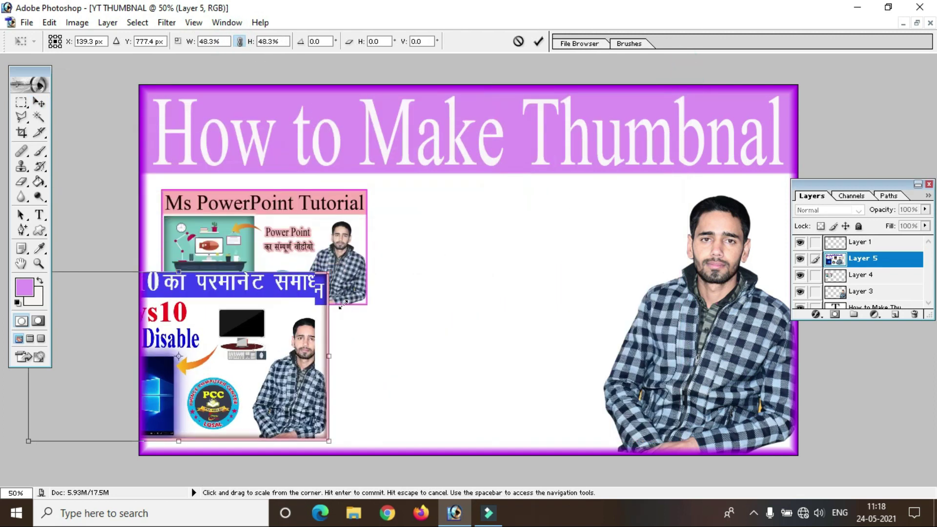
drag(249, 362, 385, 258)
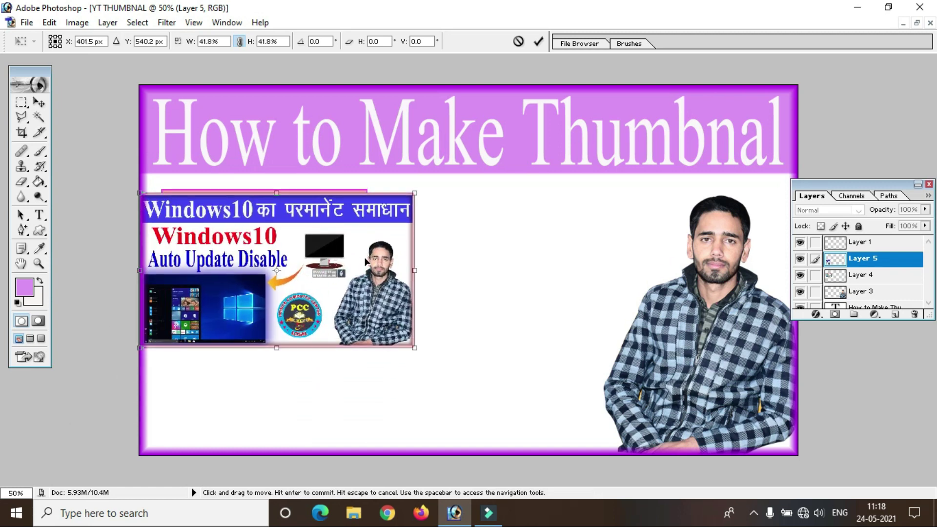
drag(384, 255, 377, 263)
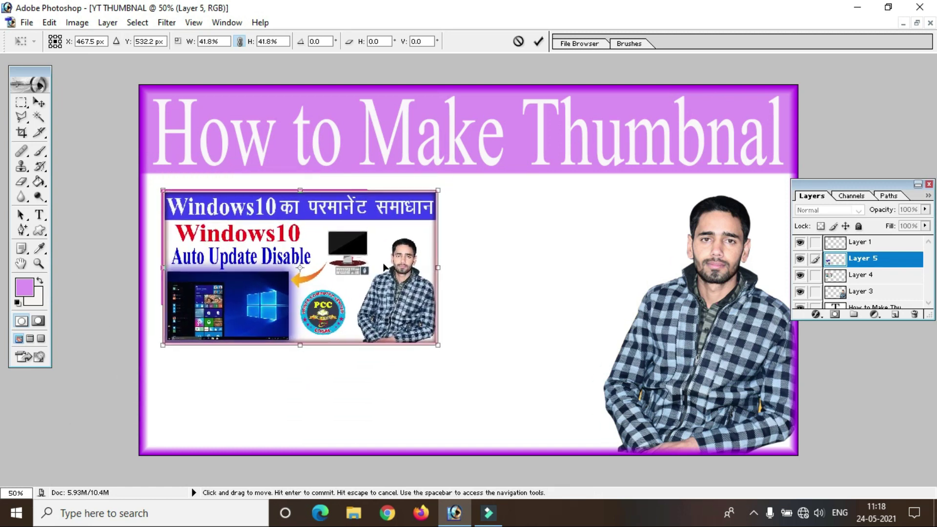
drag(437, 345, 374, 302)
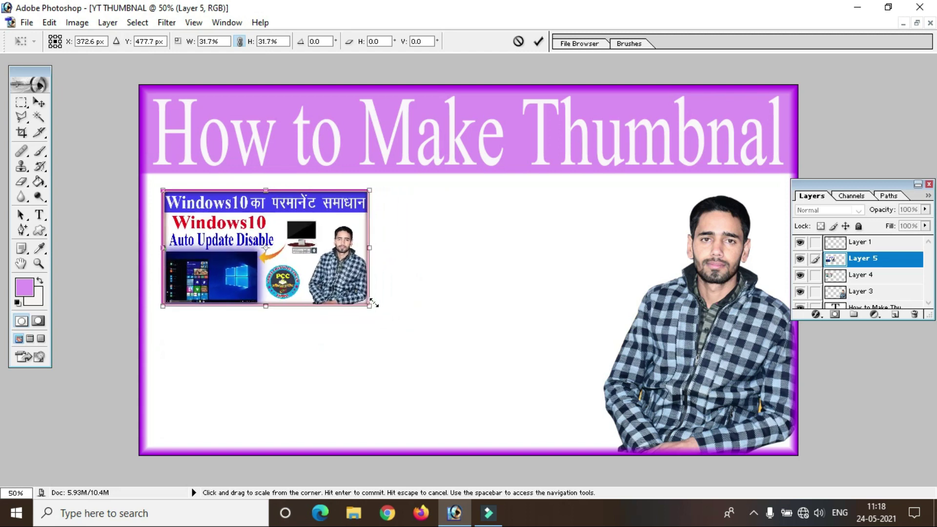
drag(317, 244, 320, 380)
key(Return)
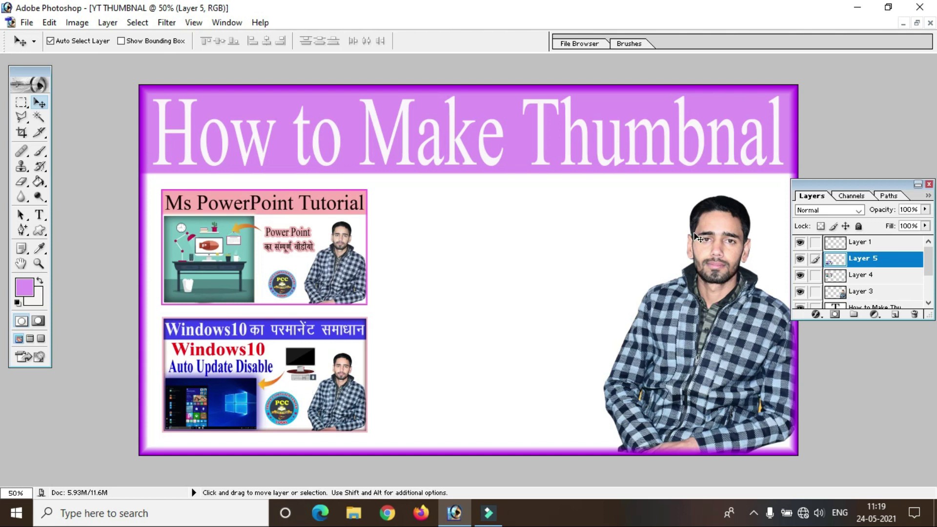
Open the orange arrow PNG and drag it into the thumbnail as Layer 6
click(916, 23)
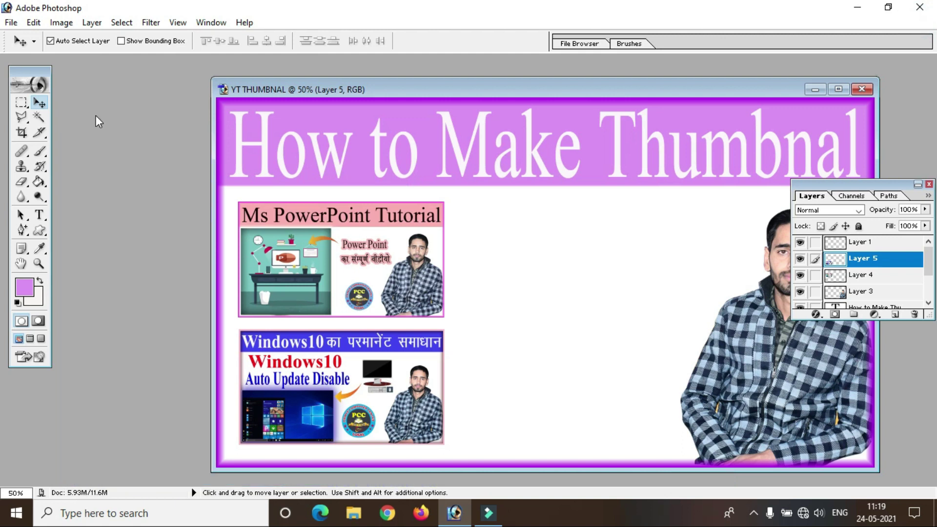
key(ctrl+o)
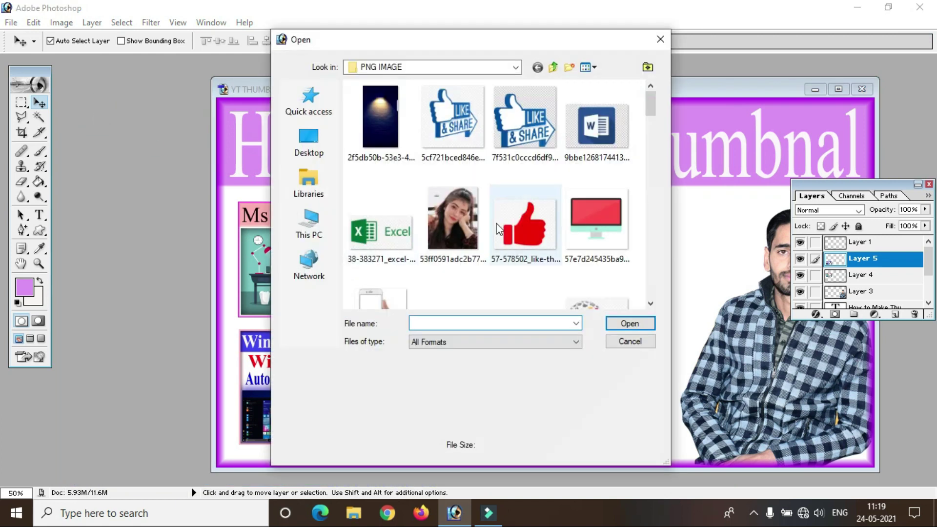
scroll(497, 228, down, 3)
scroll(497, 228, down, 2)
scroll(497, 229, up, 2)
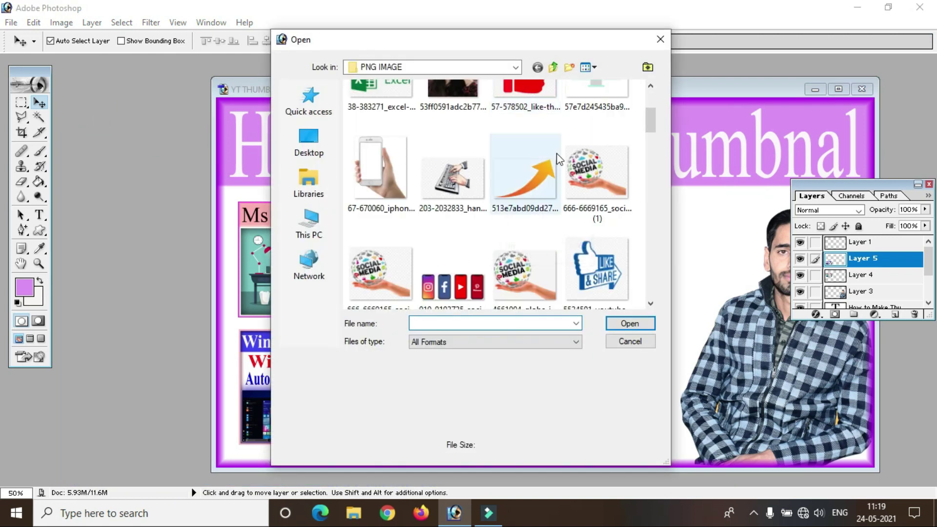
double_click(528, 168)
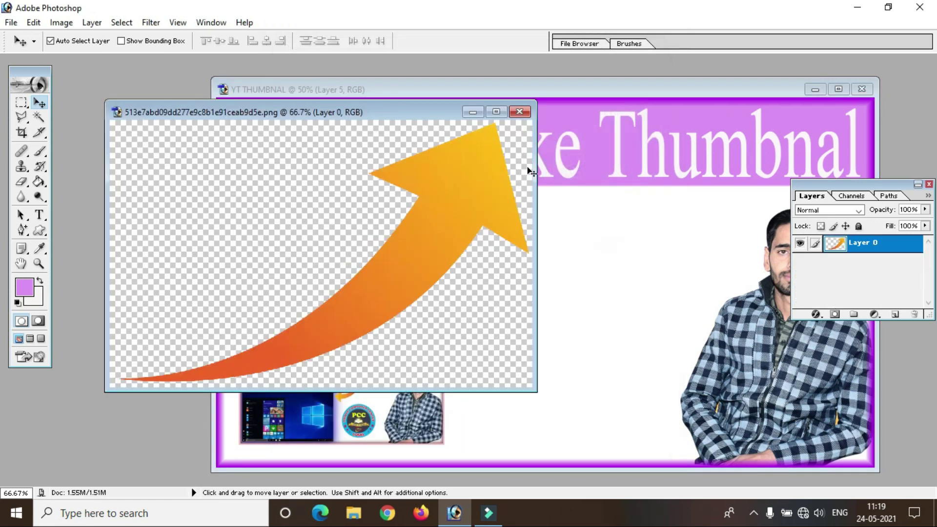
mouse_move(445, 207)
mouse_down()
mouse_move(605, 303)
mouse_move(620, 272)
mouse_up()
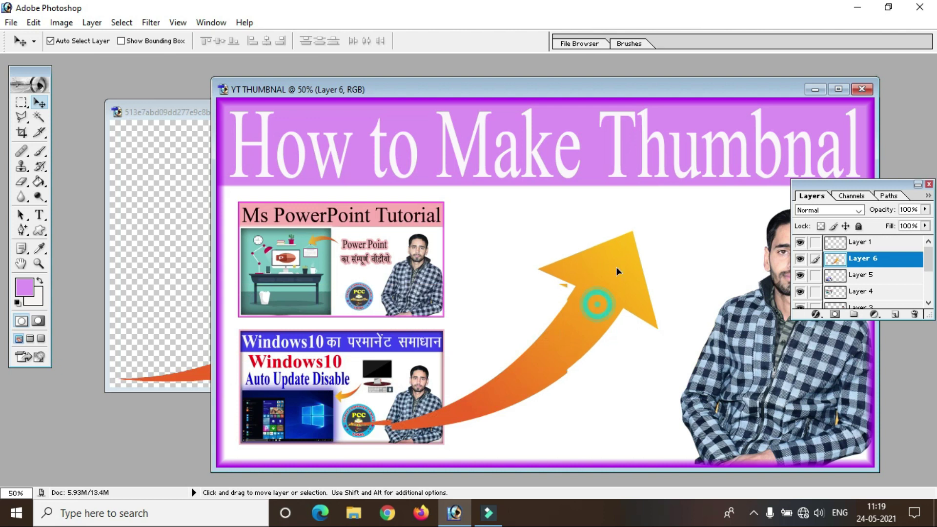
Shrink the orange arrow, rotate it to point left, and place it beside the PowerPoint inset
key(ctrl+t)
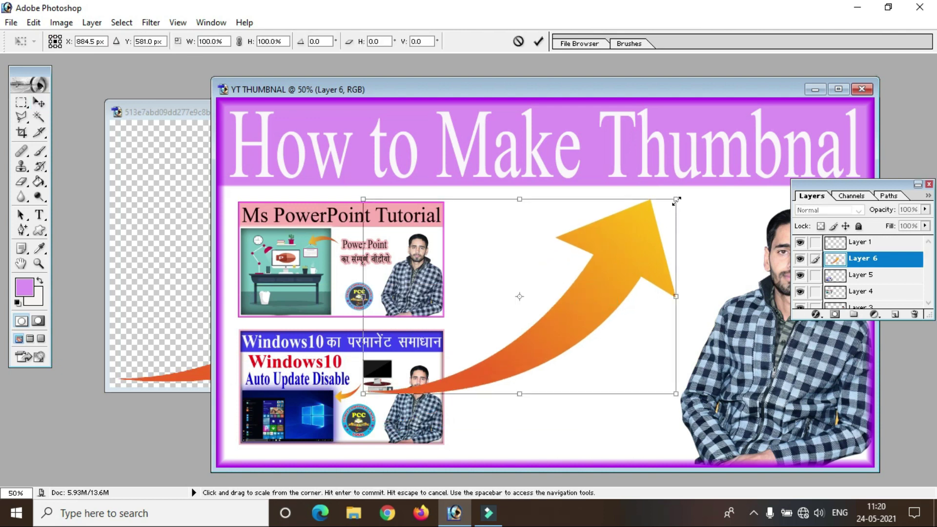
mouse_move(676, 200)
mouse_down()
mouse_move(610, 240)
mouse_move(429, 310)
mouse_move(376, 372)
mouse_move(274, 377)
mouse_move(258, 403)
mouse_move(256, 446)
mouse_up()
drag(336, 416, 593, 265)
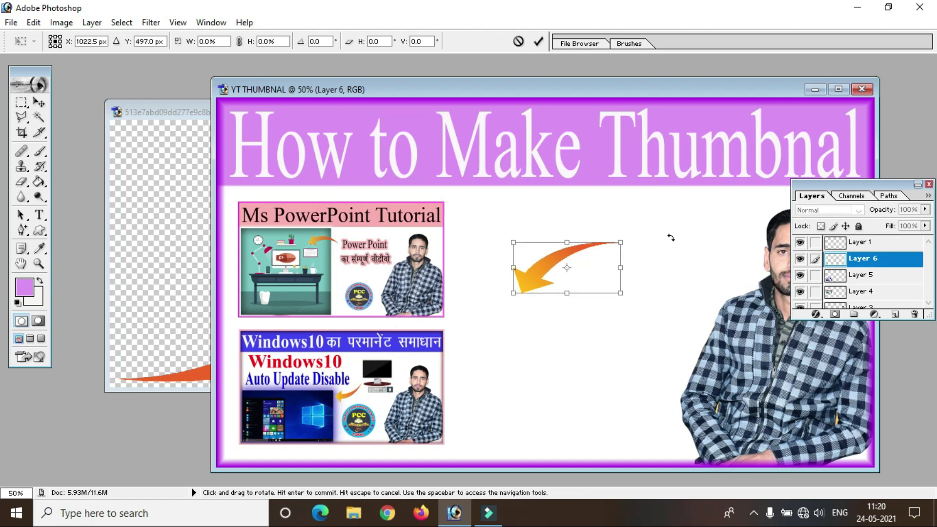
drag(664, 232, 671, 288)
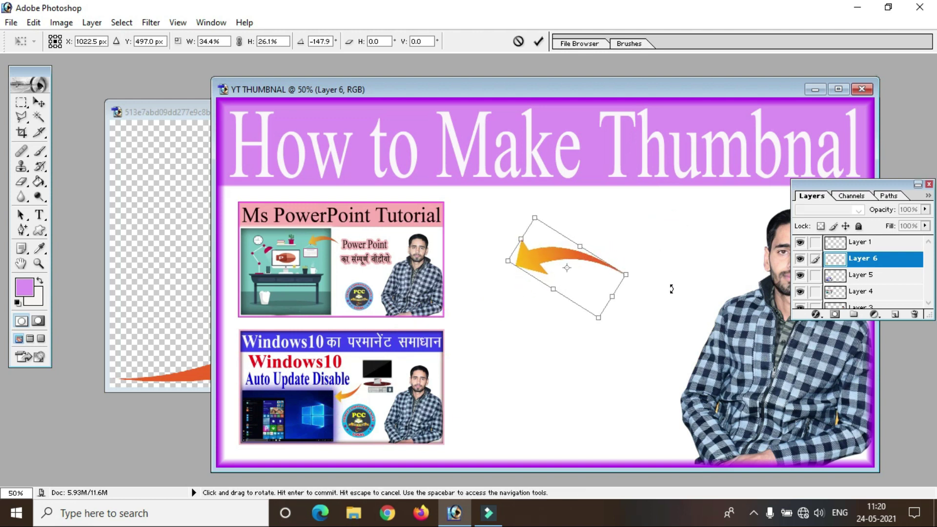
mouse_move(597, 290)
mouse_down()
mouse_move(529, 247)
mouse_move(532, 221)
mouse_up()
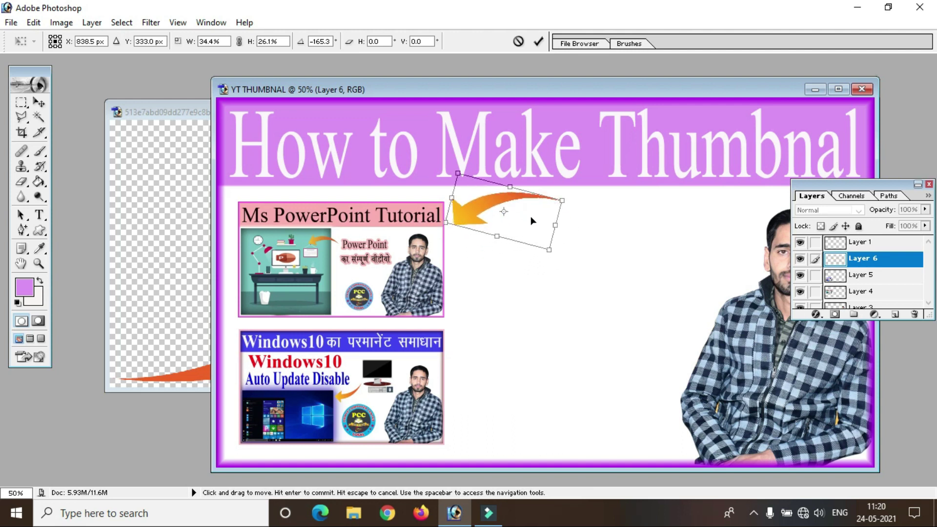
key(Return)
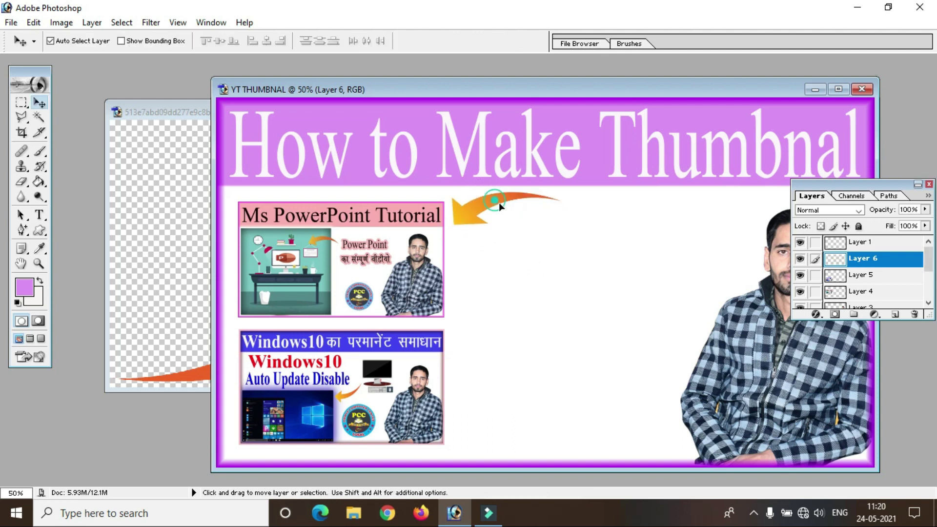
drag(499, 203, 516, 218)
key(ctrl+z)
Start a text entry in the white area with the Type tool at 36 pt
click(42, 216)
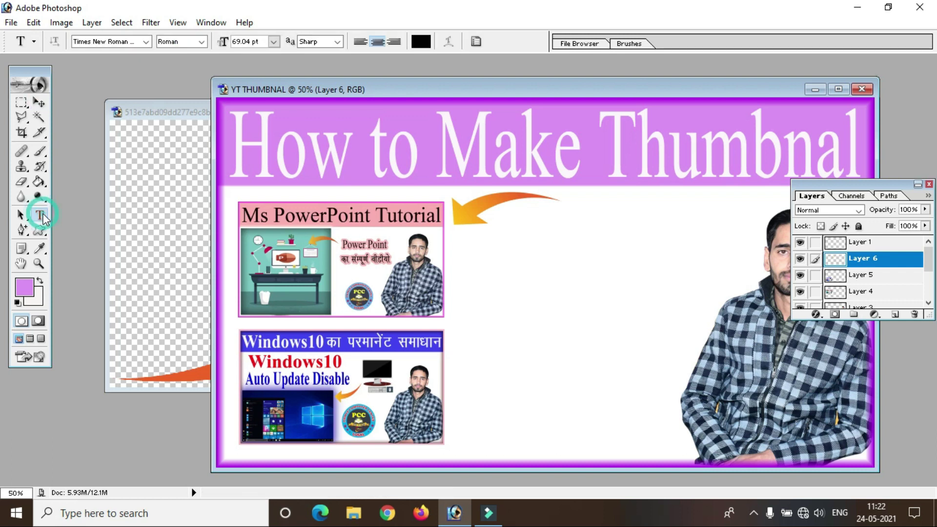
click(145, 41)
click(186, 252)
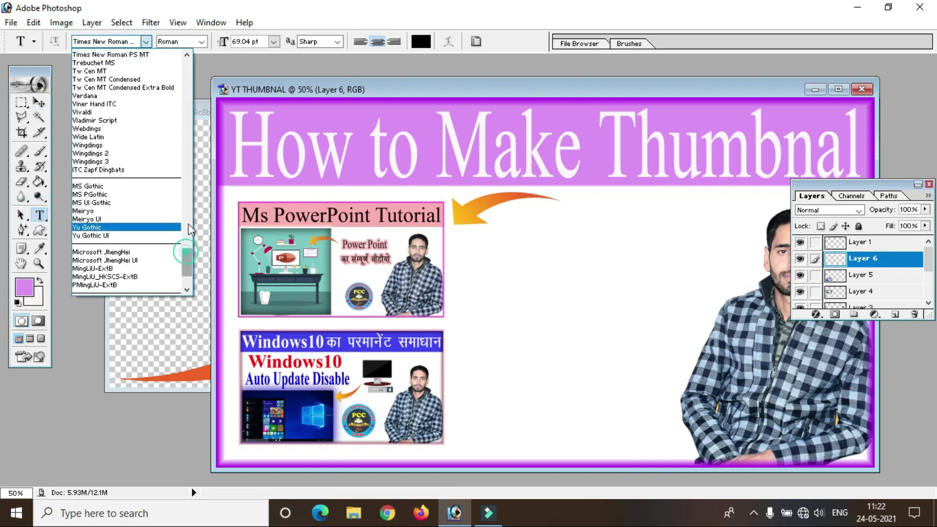
drag(191, 228, 191, 165)
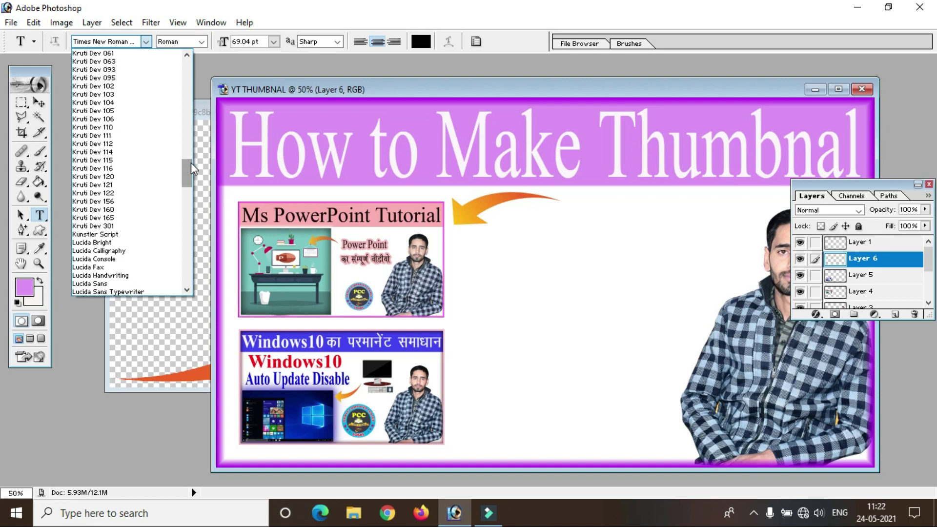
click(136, 135)
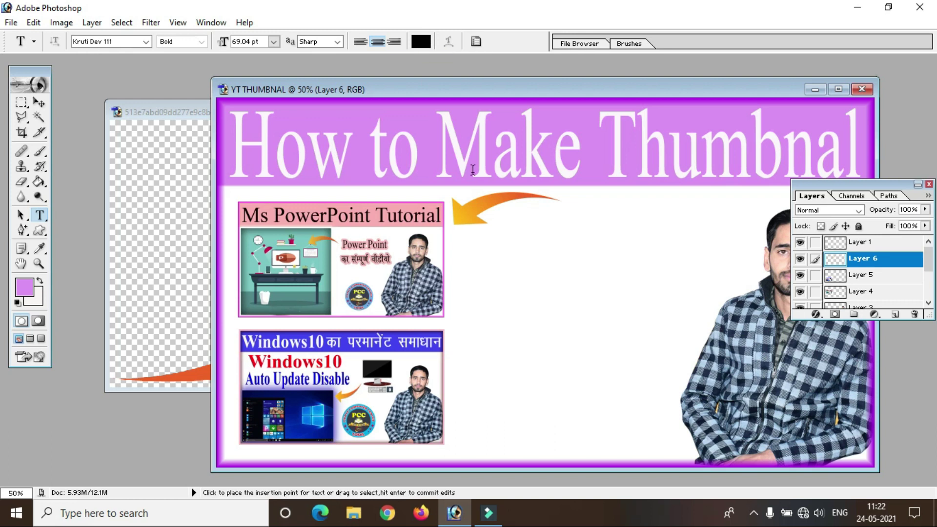
click(496, 276)
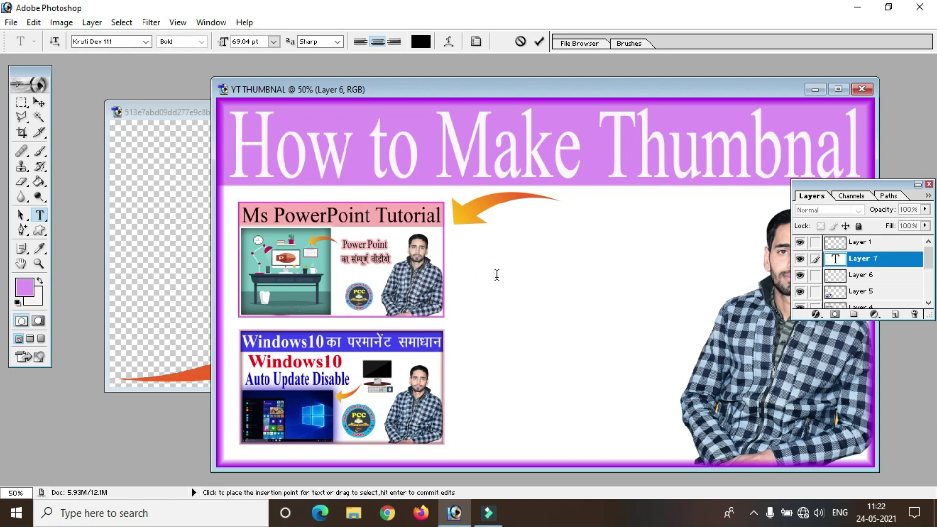
click(274, 42)
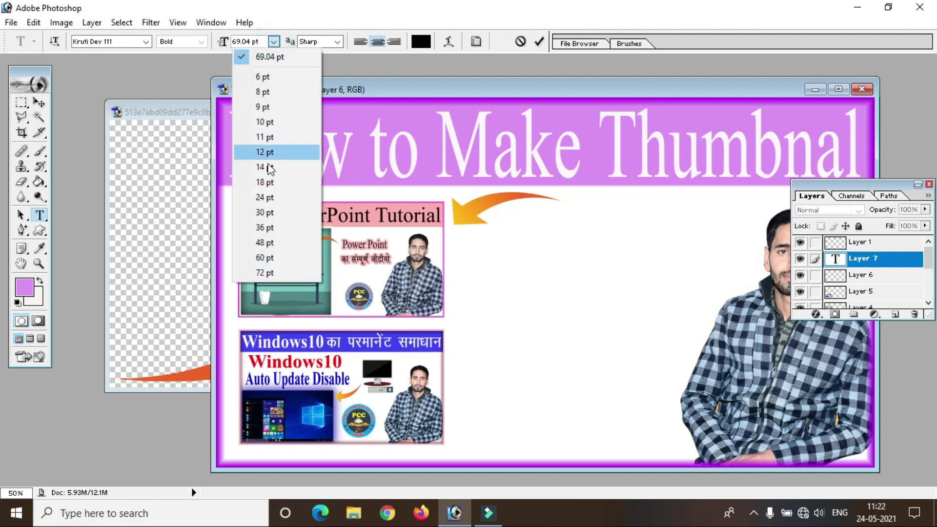
click(274, 229)
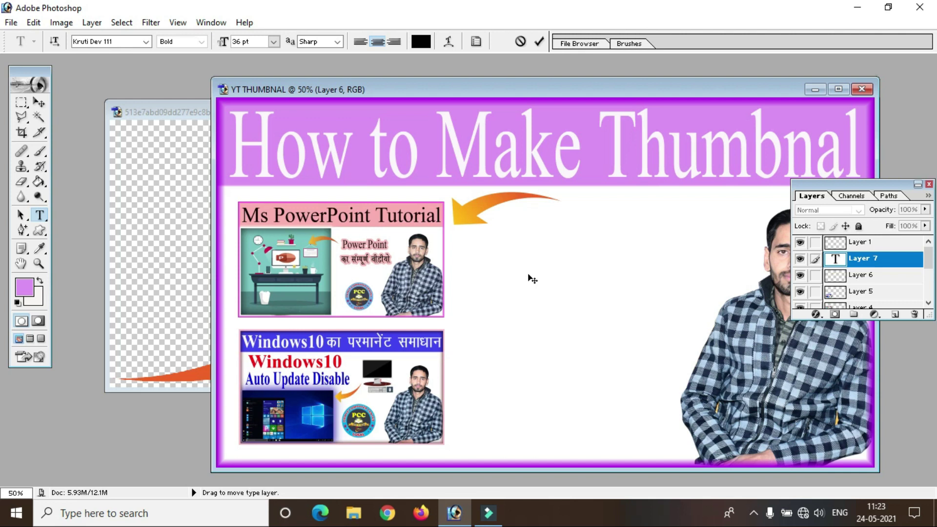
Switch to MS Reference Sans Serif and type 'YouTube' and 'Thumbnal' on two lines
click(146, 41)
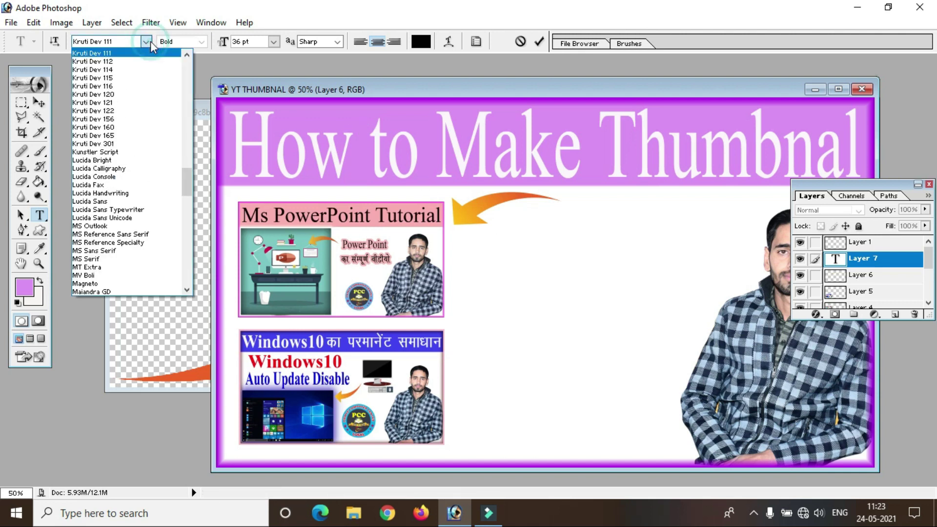
click(128, 234)
text(YouTube)
key(Return)
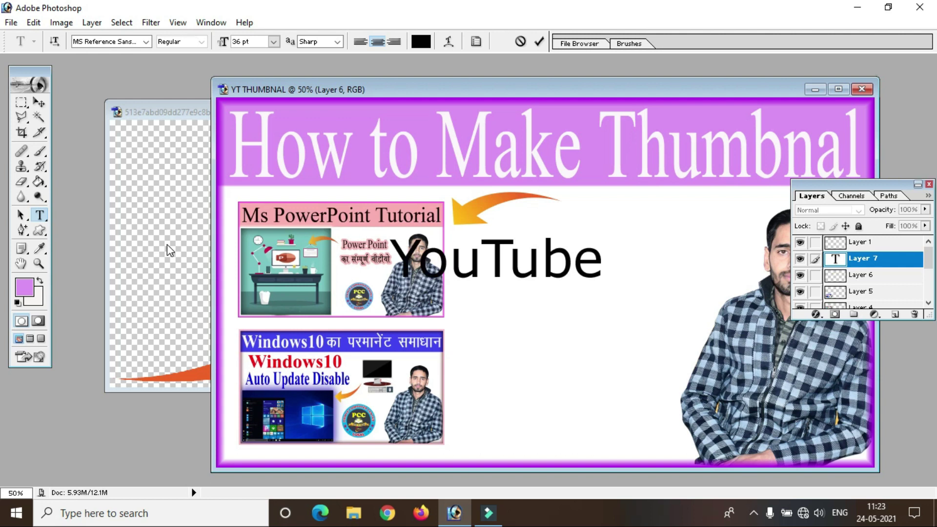
text(Thu)
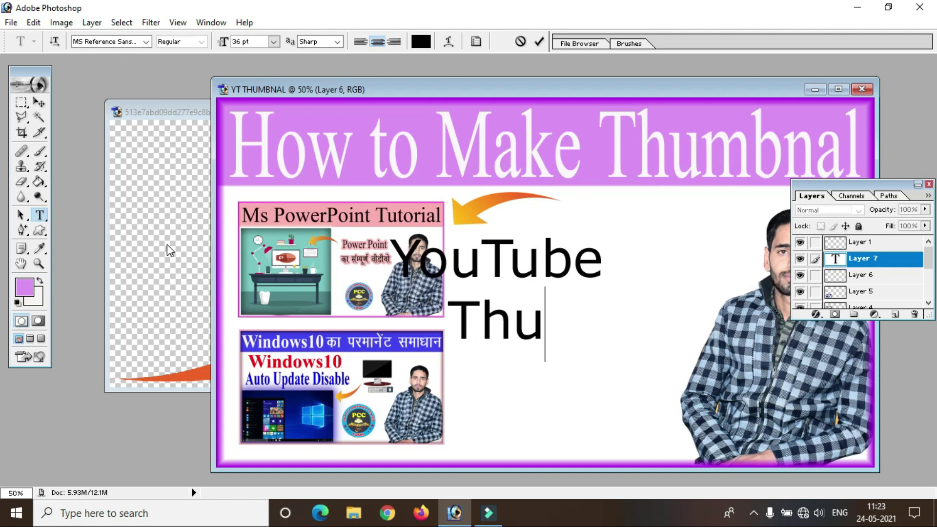
text(mb)
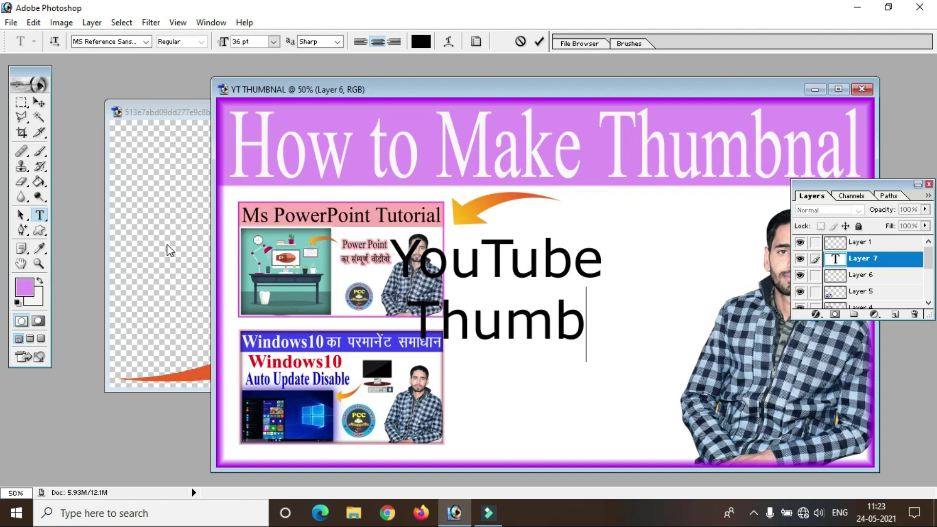
text(nal)
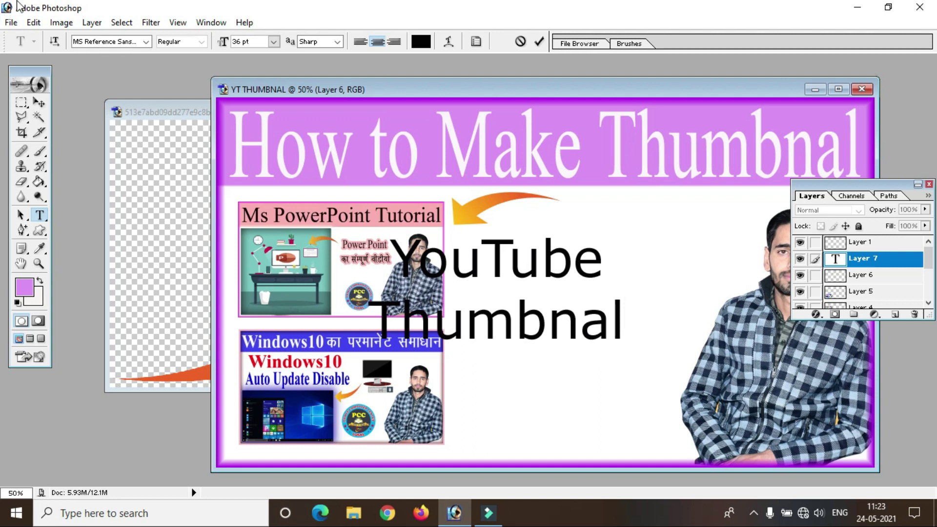
Add the Hindi line 'केसे बनाए' in Kruti Dev 111, then shift the text block right
click(146, 42)
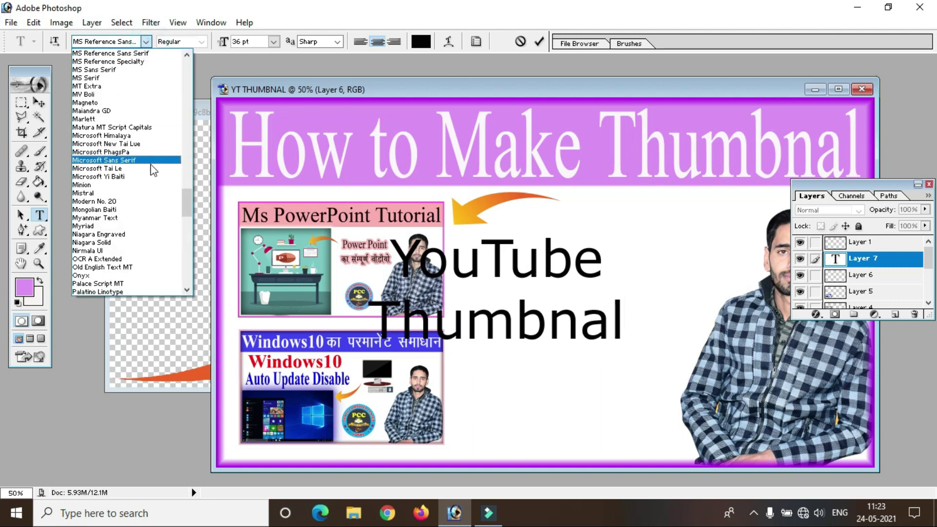
scroll(138, 136, up, 2)
scroll(139, 136, up, 3)
scroll(138, 136, up, 2)
scroll(134, 127, up, 1)
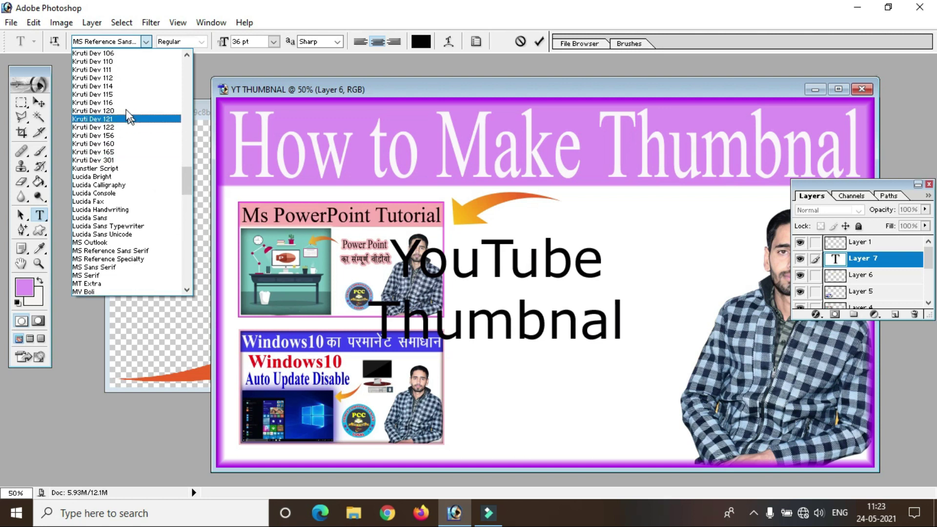
click(122, 66)
text(da)
key(BackSpace)
key(BackSpace)
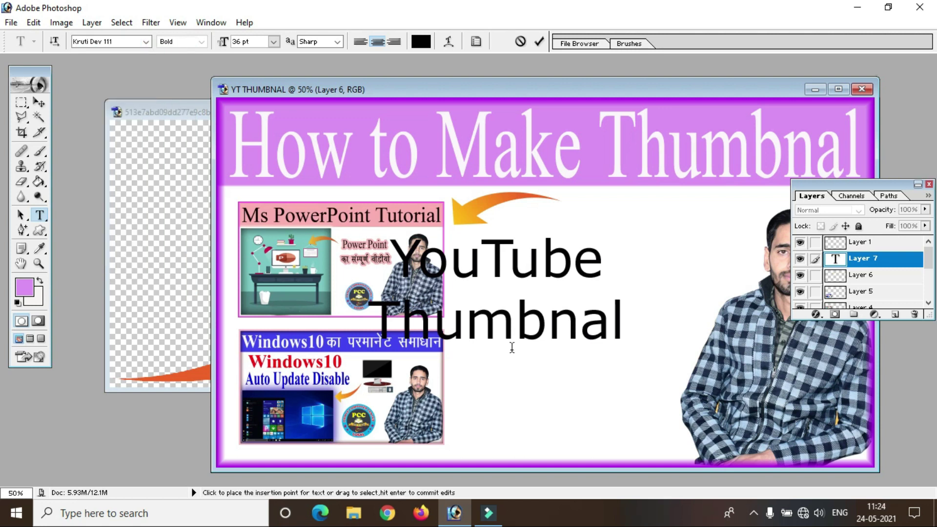
text(dsls )
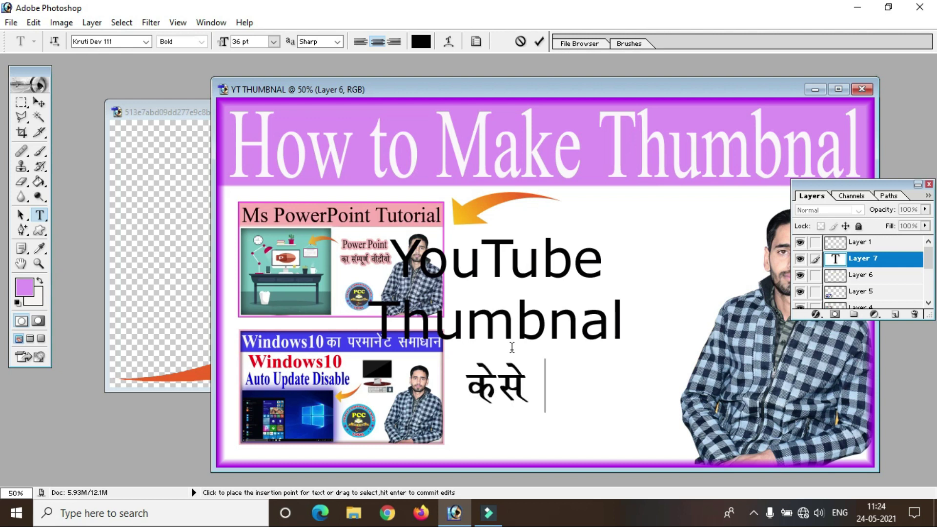
text(cuk,)
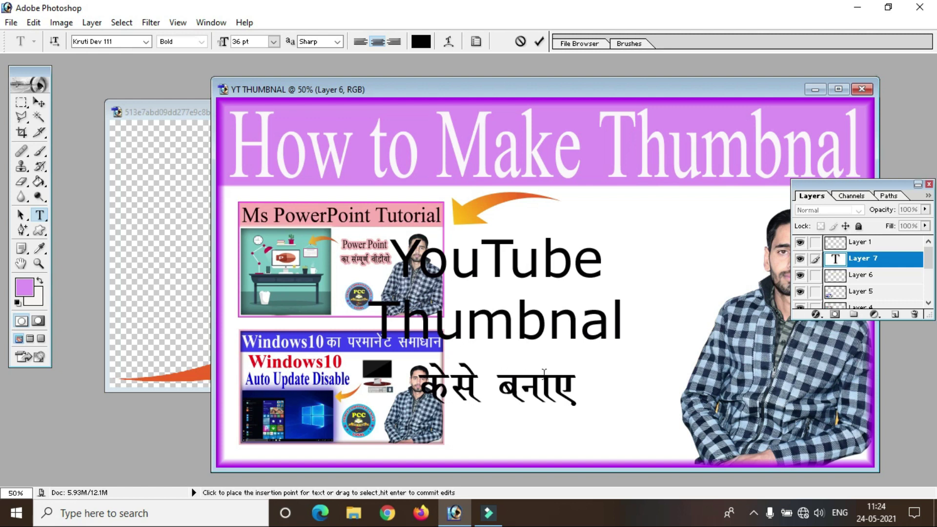
drag(656, 317, 744, 316)
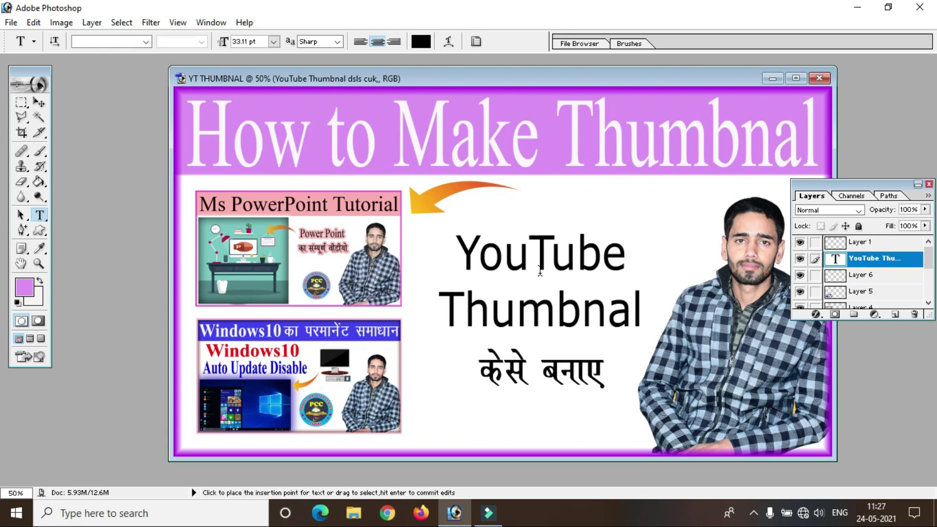
Open Layer Style on the text layer, disable Drop Shadow and enable a thick Stroke
click(540, 270)
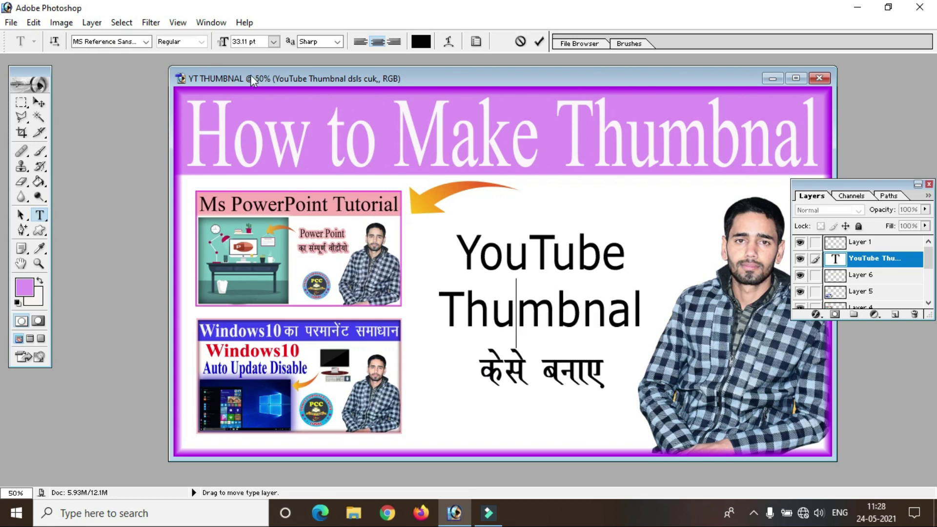
click(93, 23)
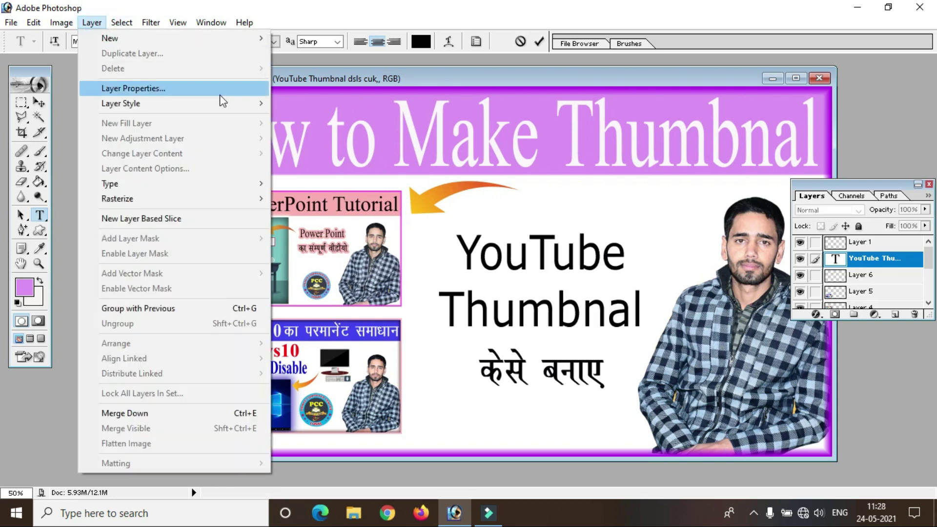
mouse_move(121, 104)
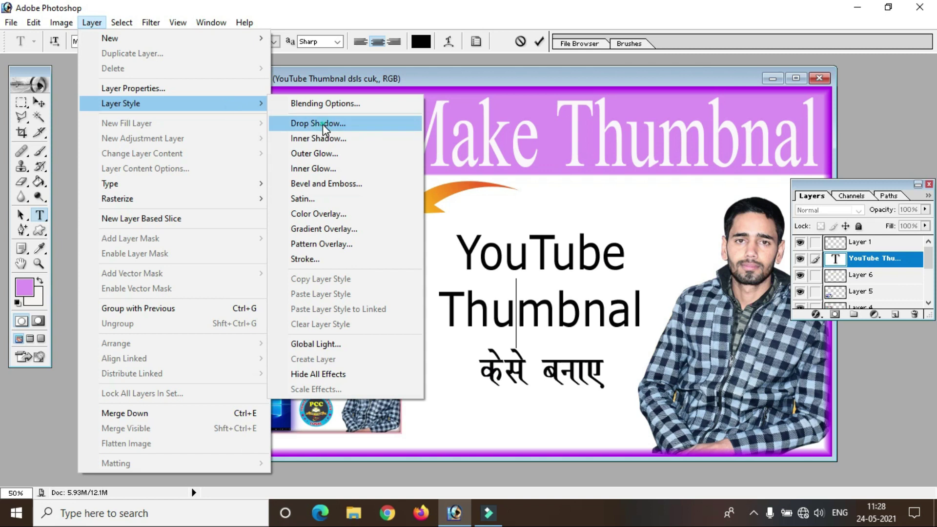
click(322, 124)
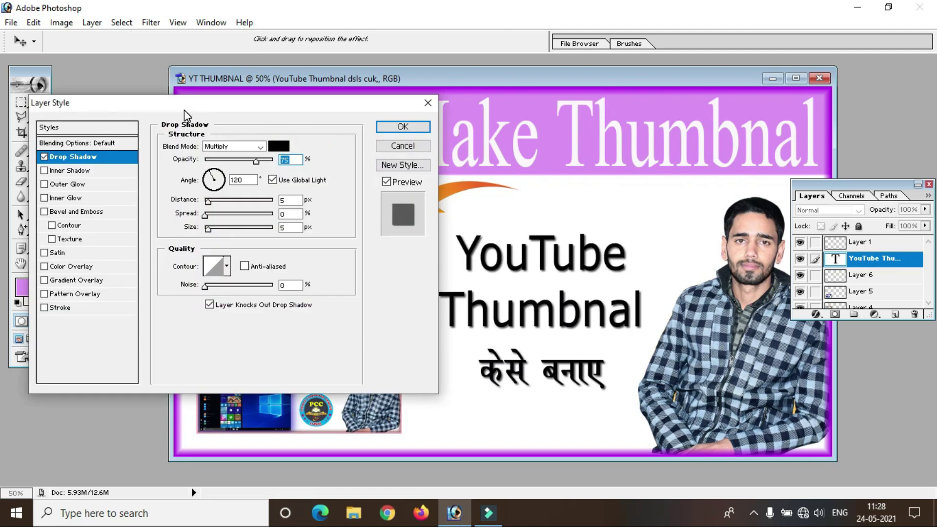
drag(187, 102, 195, 99)
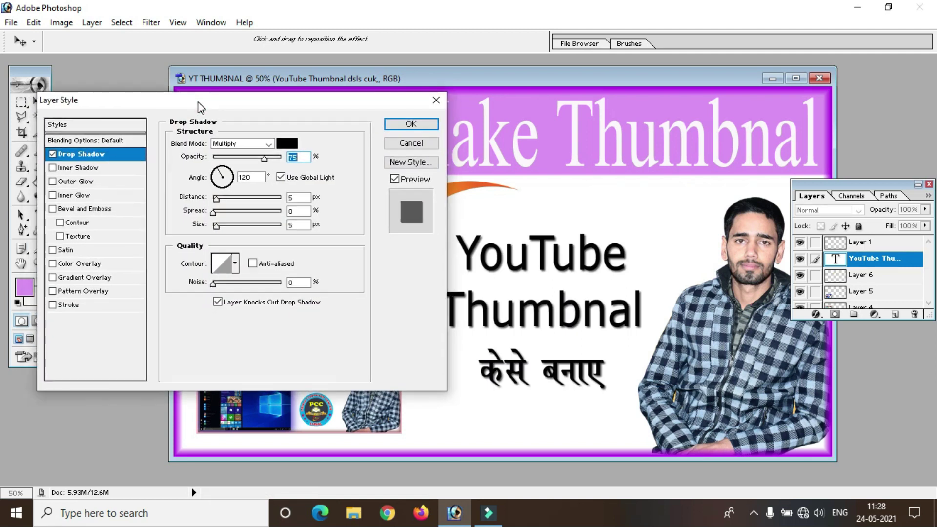
click(53, 154)
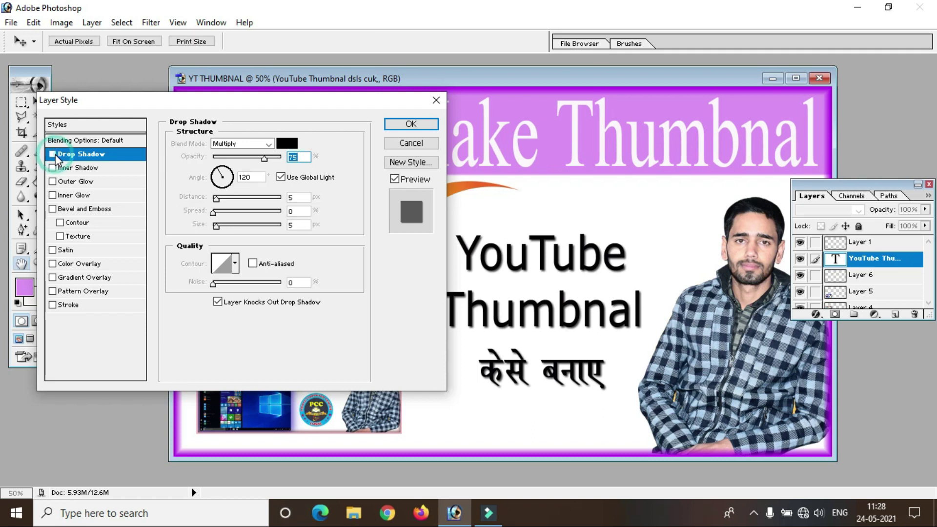
click(68, 305)
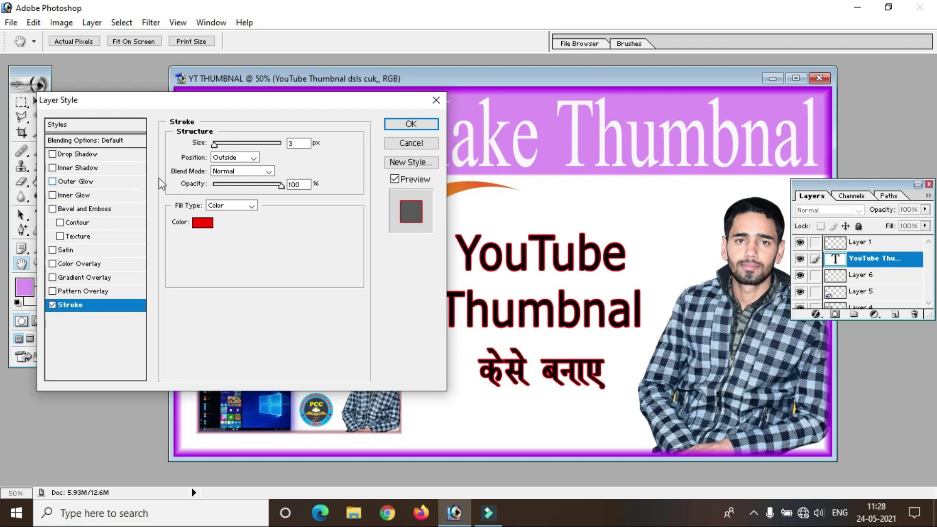
drag(214, 144, 226, 144)
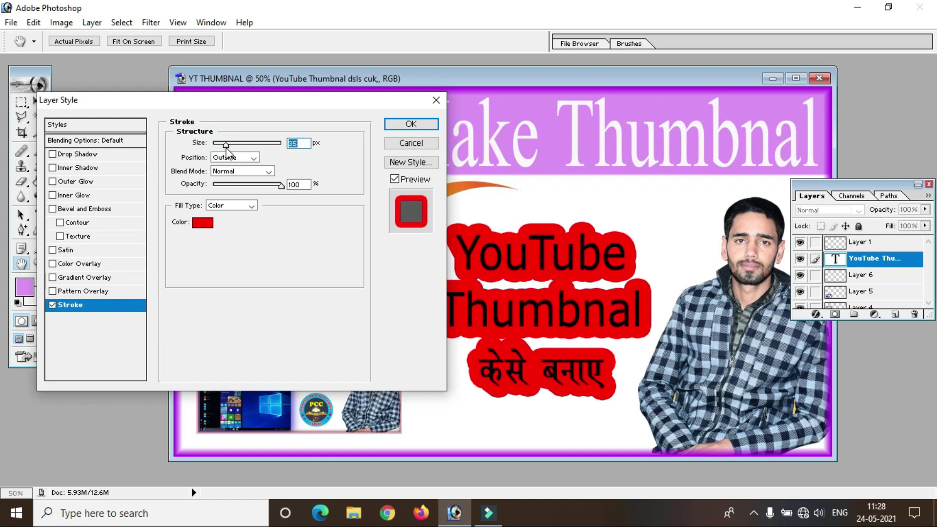
Choose a light pink stroke colour, after briefly trying green and blue shades
click(204, 224)
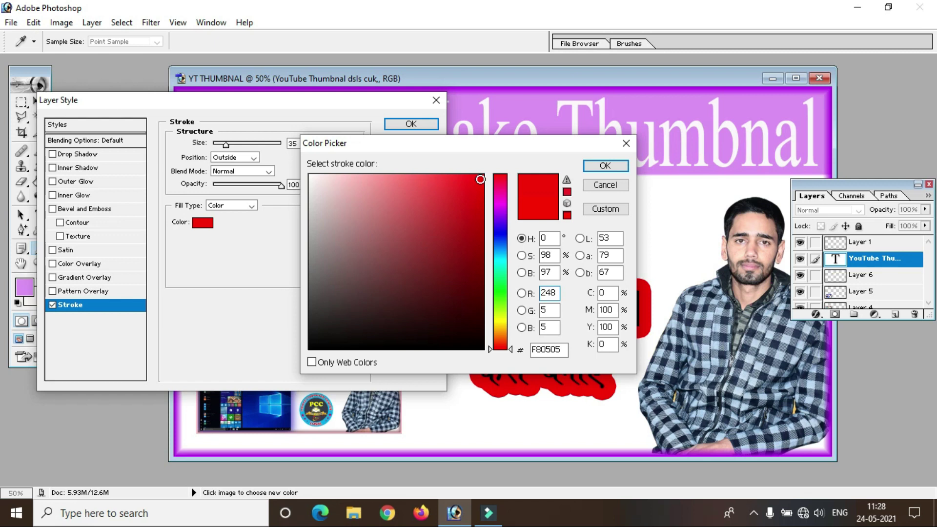
click(354, 181)
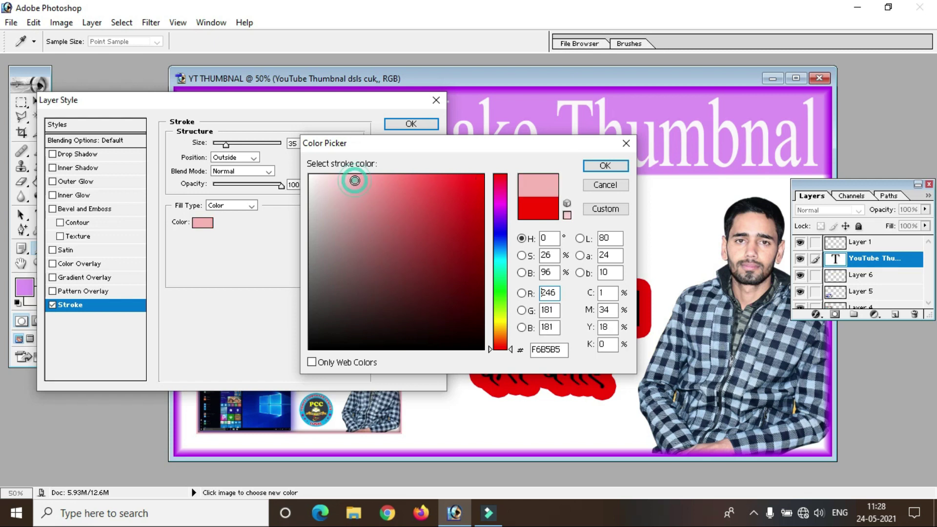
click(598, 165)
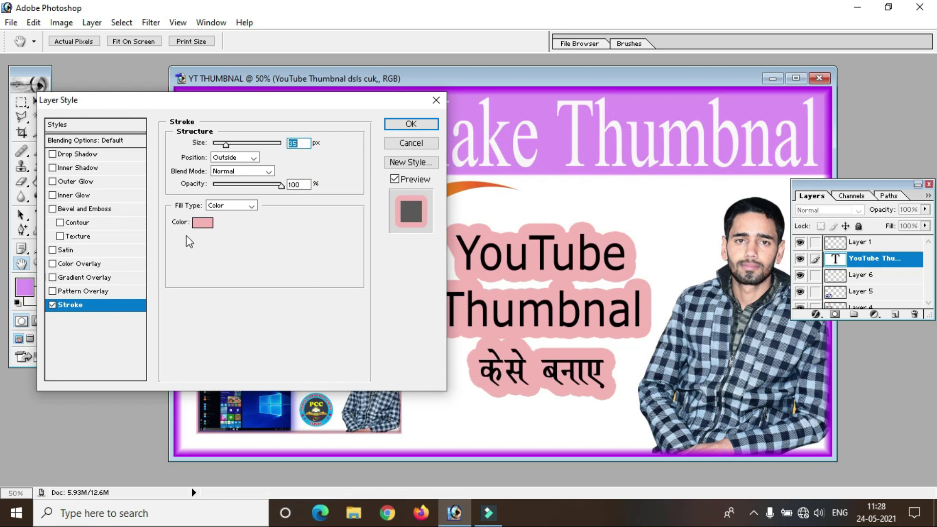
click(204, 223)
drag(500, 238, 502, 292)
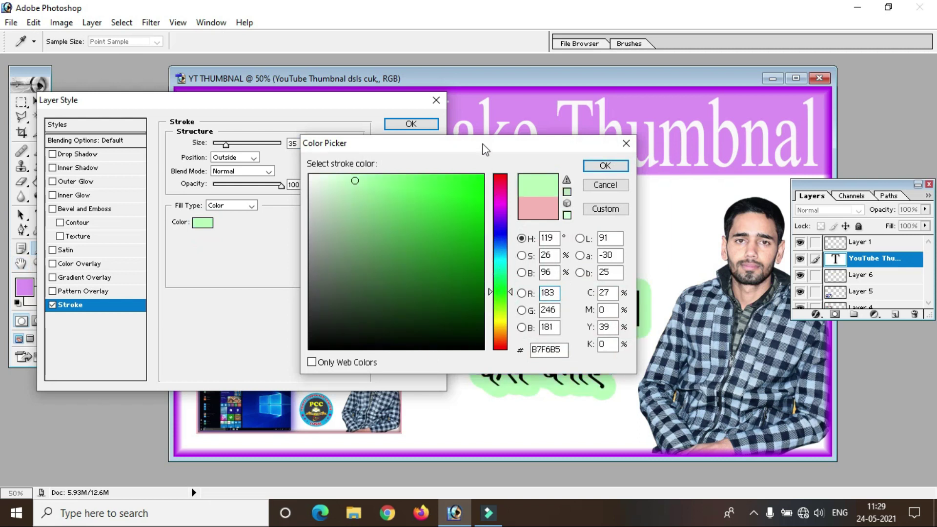
drag(483, 145, 344, 174)
drag(287, 211, 316, 278)
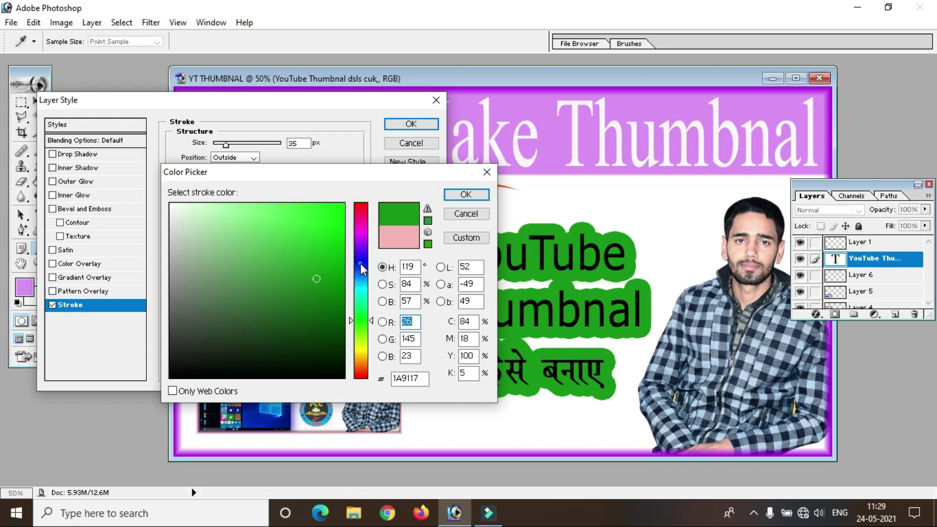
drag(364, 291, 364, 263)
click(308, 238)
click(399, 237)
drag(249, 236, 216, 205)
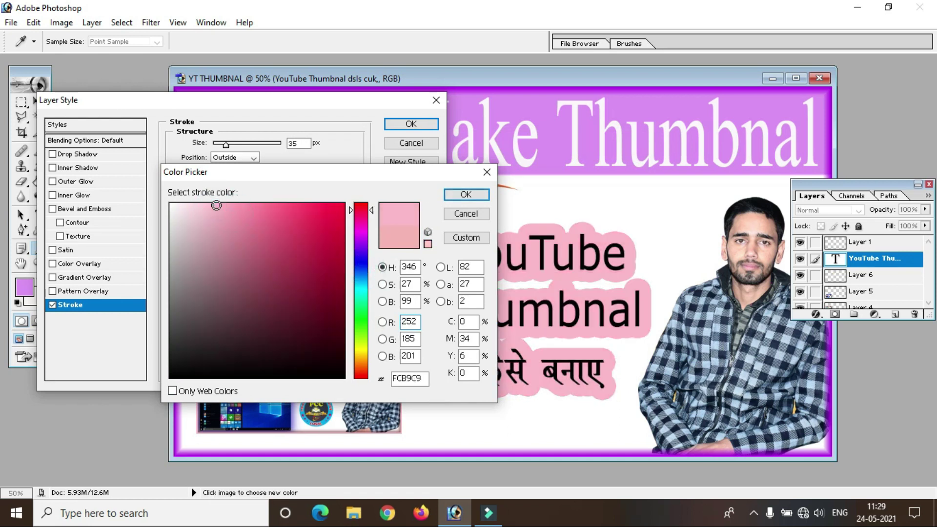
click(461, 195)
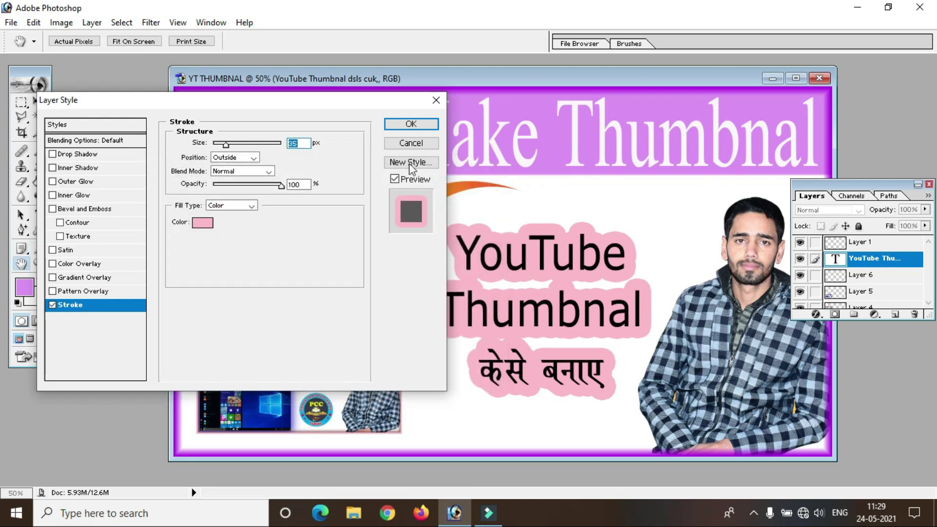
Set the stroke size to about 32 px and apply the layer style
drag(226, 144, 226, 151)
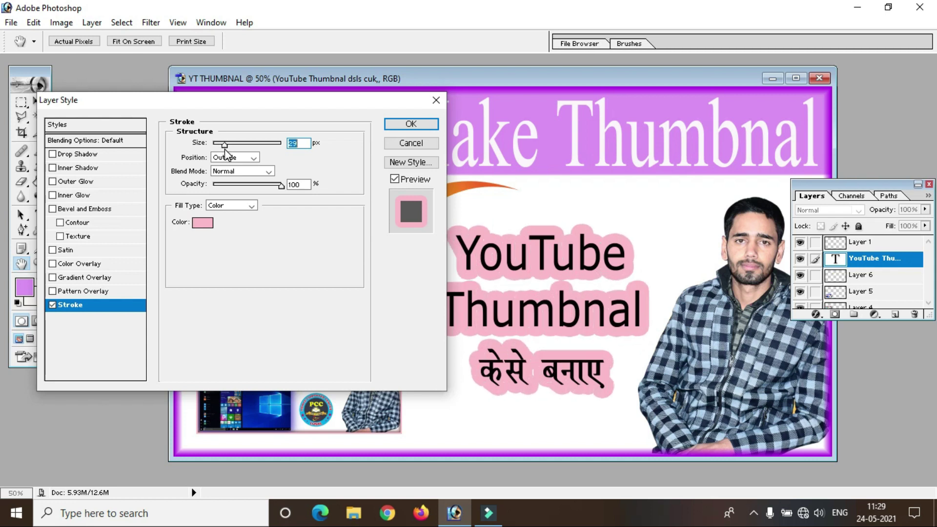
click(410, 125)
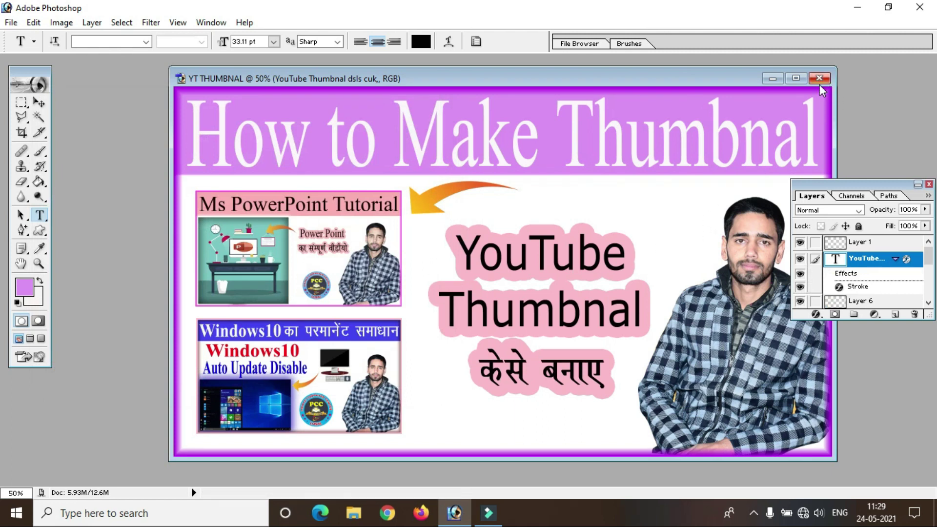
click(795, 78)
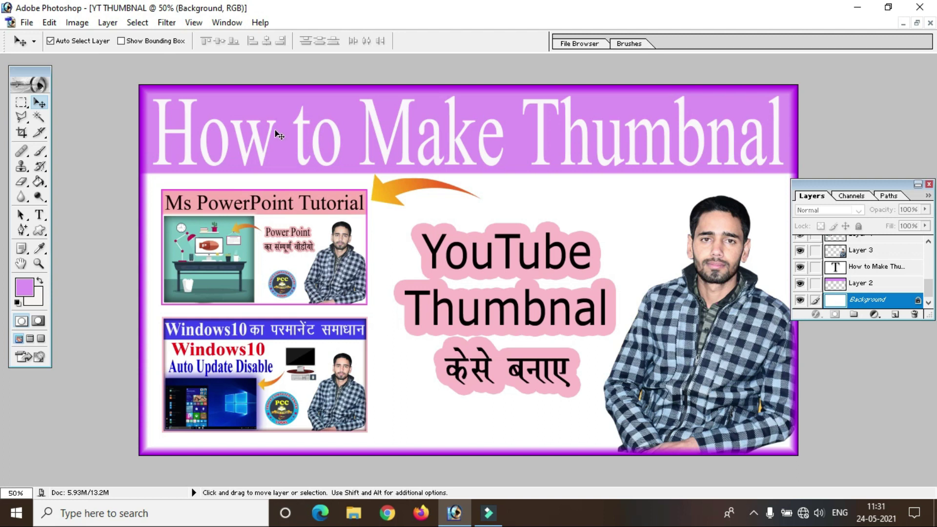
Save a PNG copy named 'YT THUMBNAL copy.png' to the Desktop
click(26, 23)
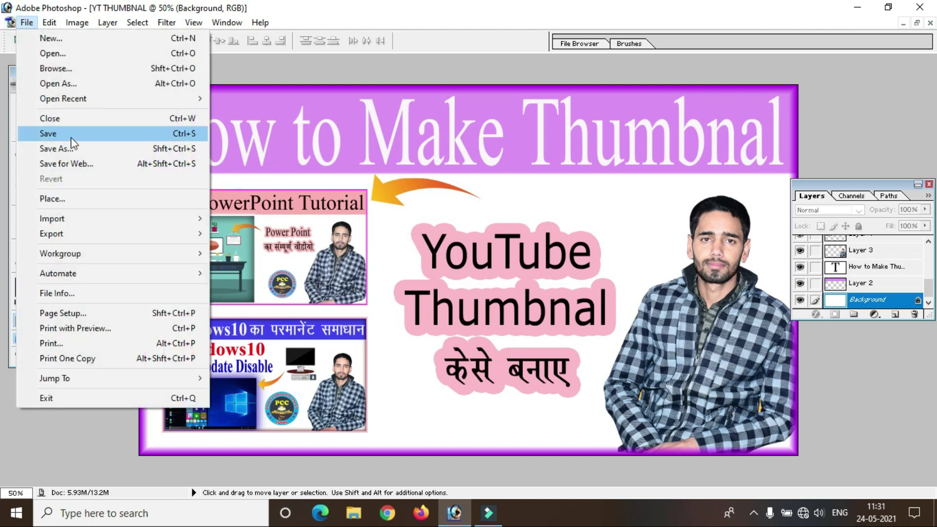
click(83, 148)
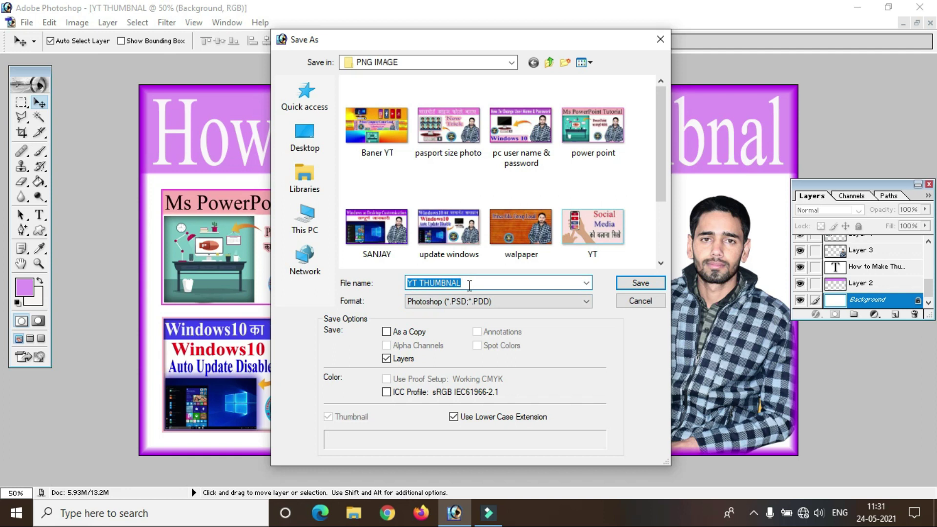
click(467, 301)
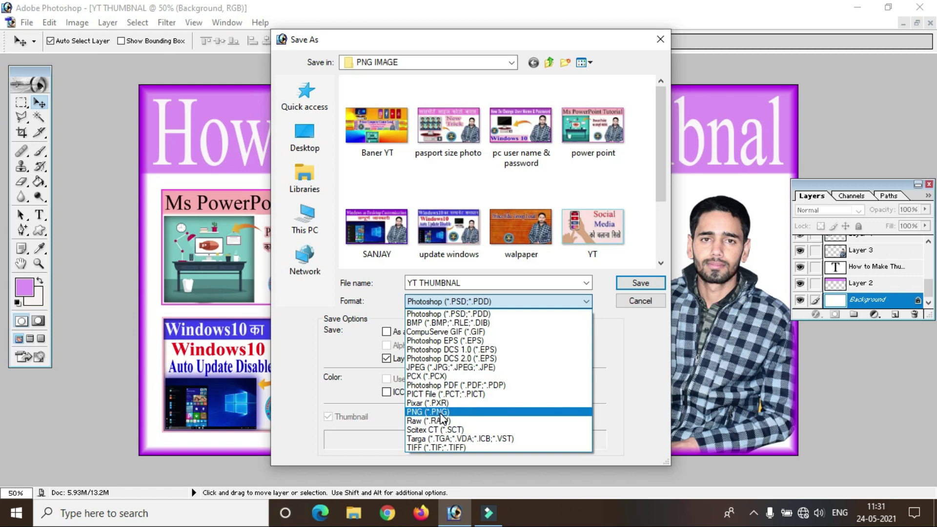
click(441, 412)
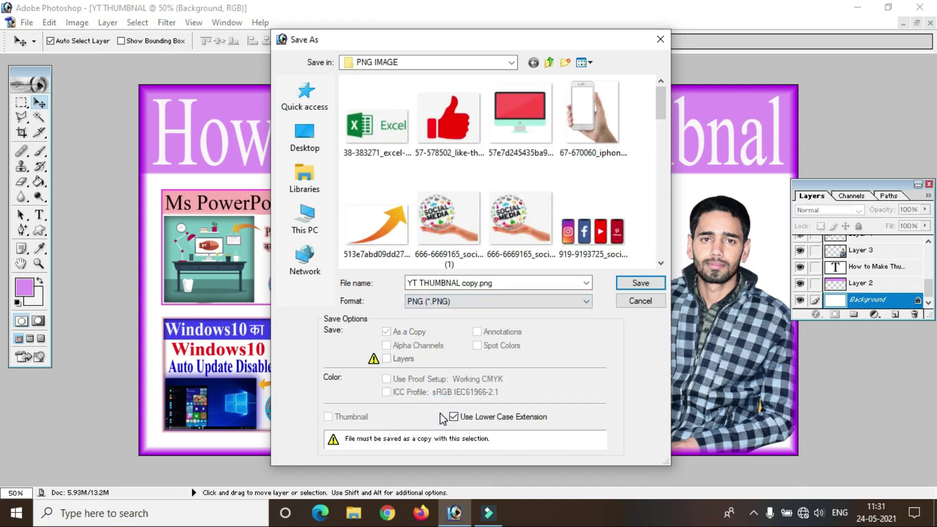
click(456, 302)
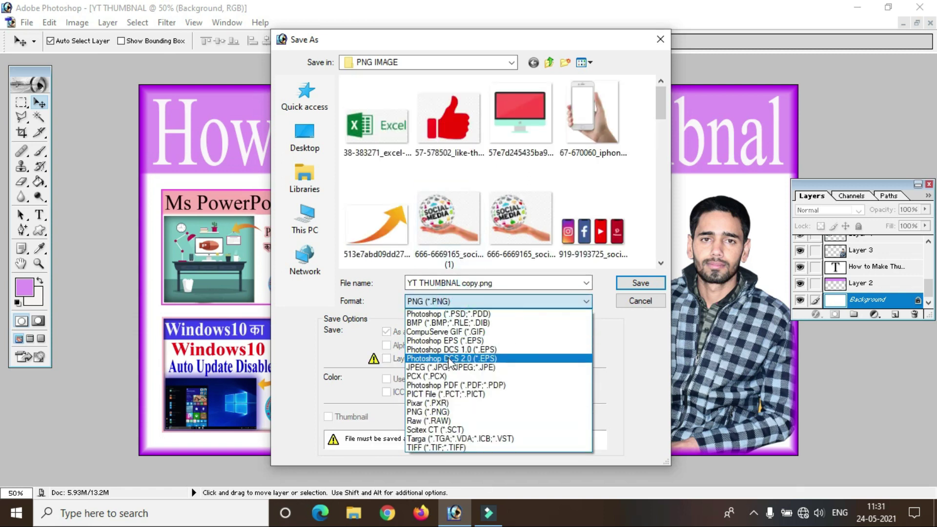
click(449, 417)
click(471, 287)
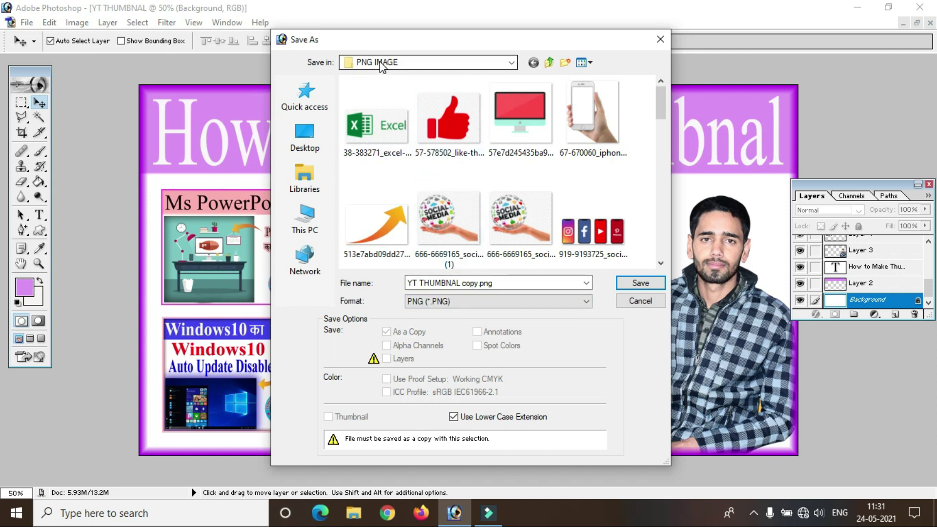
click(309, 136)
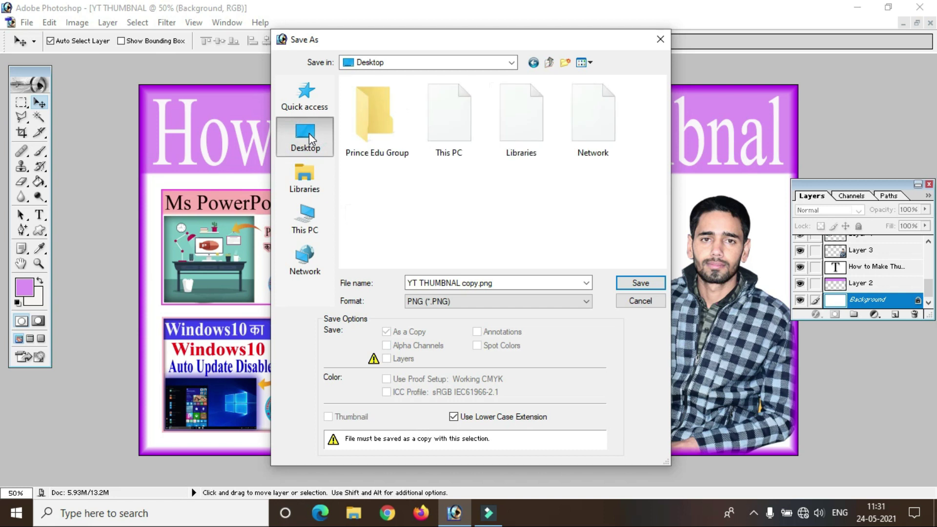
click(645, 283)
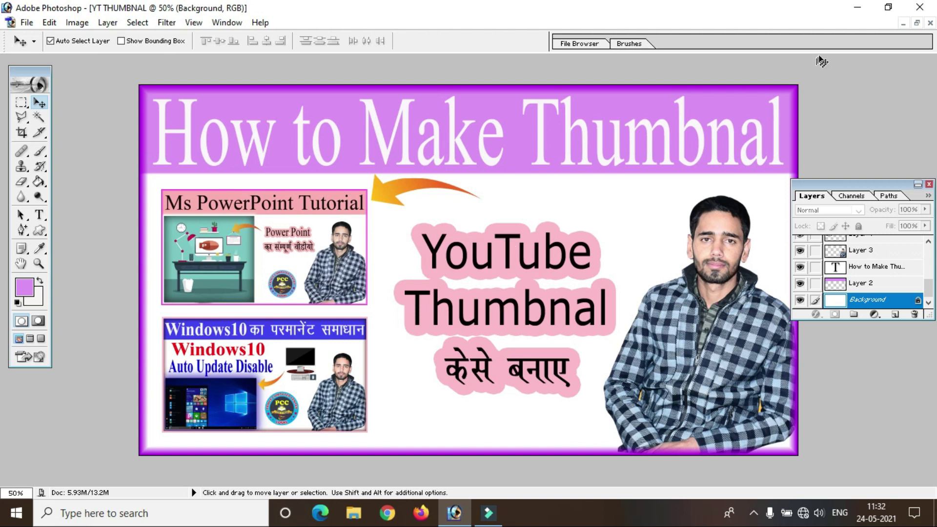
Minimize Photoshop and open 'YT THUMBNAL copy.png' from the Desktop in Picasa Photo Viewer
click(857, 10)
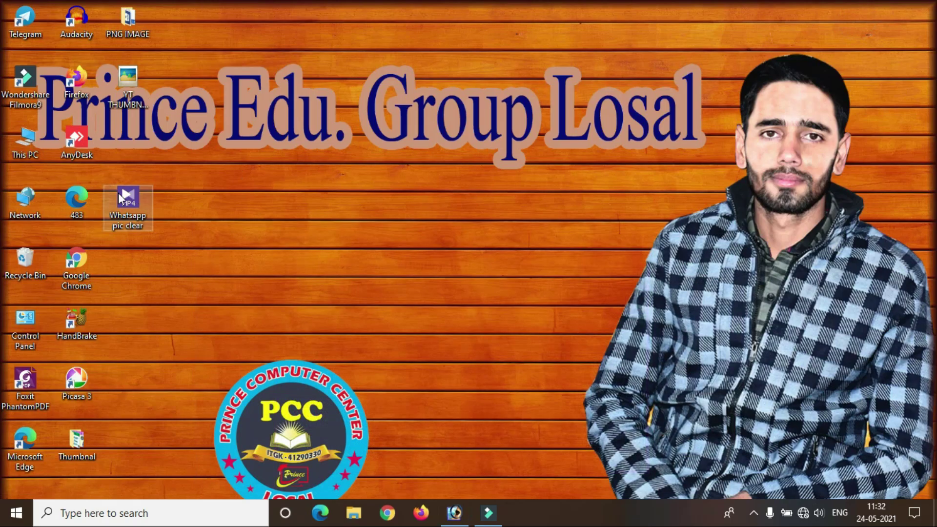
double_click(126, 94)
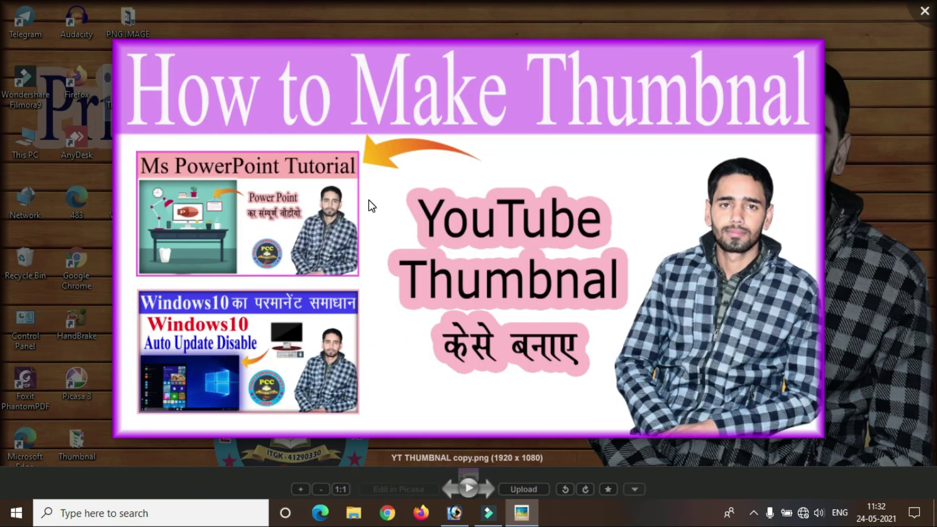